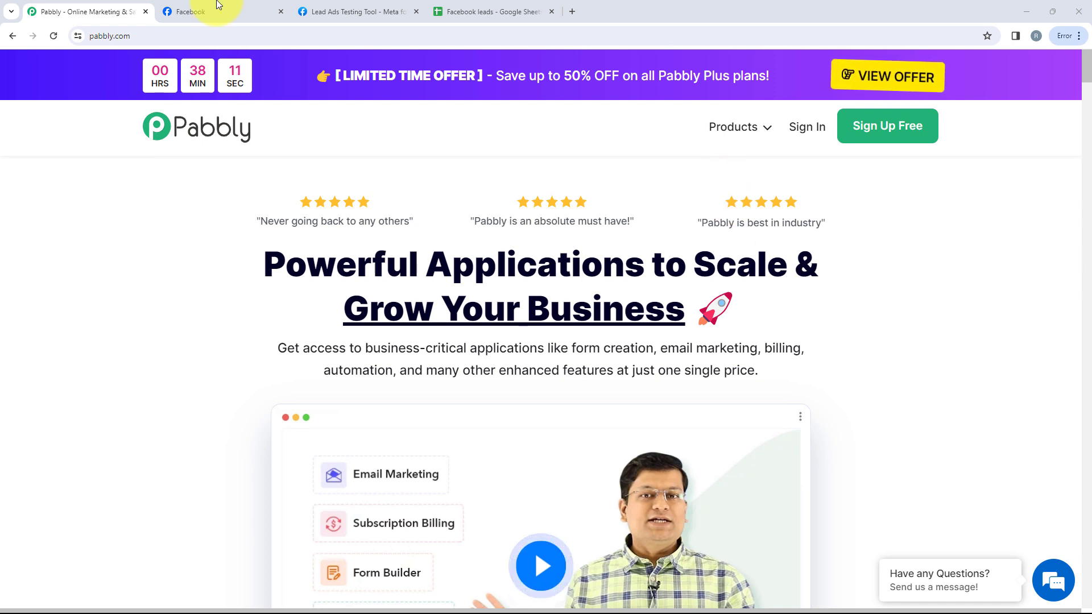
# Switch to the browser tab showing the Package Xpress Facebook page
pyautogui.click(262, 11)
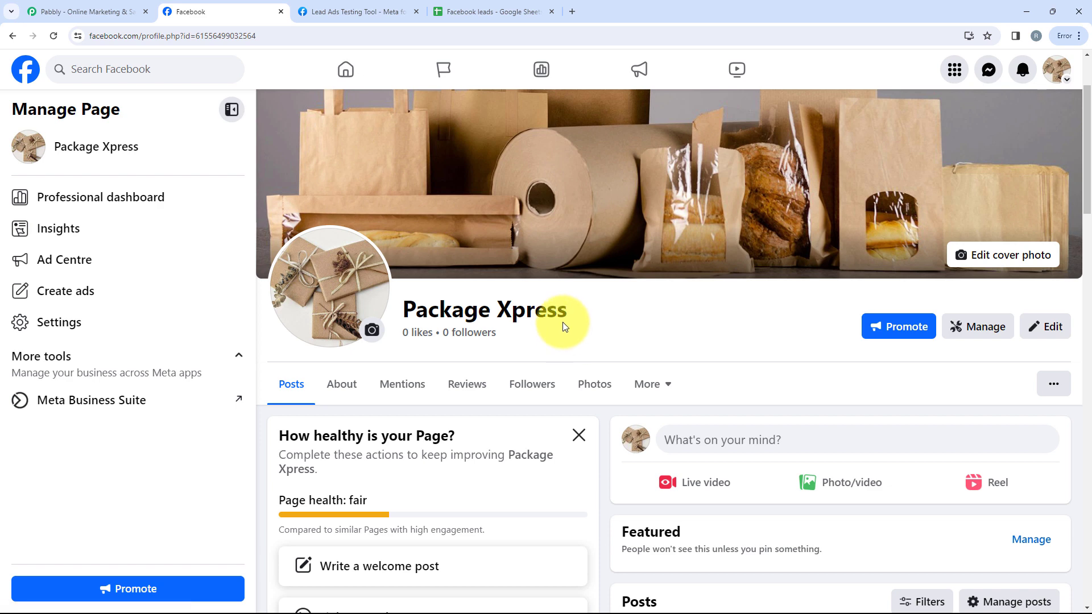
# Switch to the 'Facebook leads - Google Sheets' spreadsheet tab
pyautogui.click(493, 6)
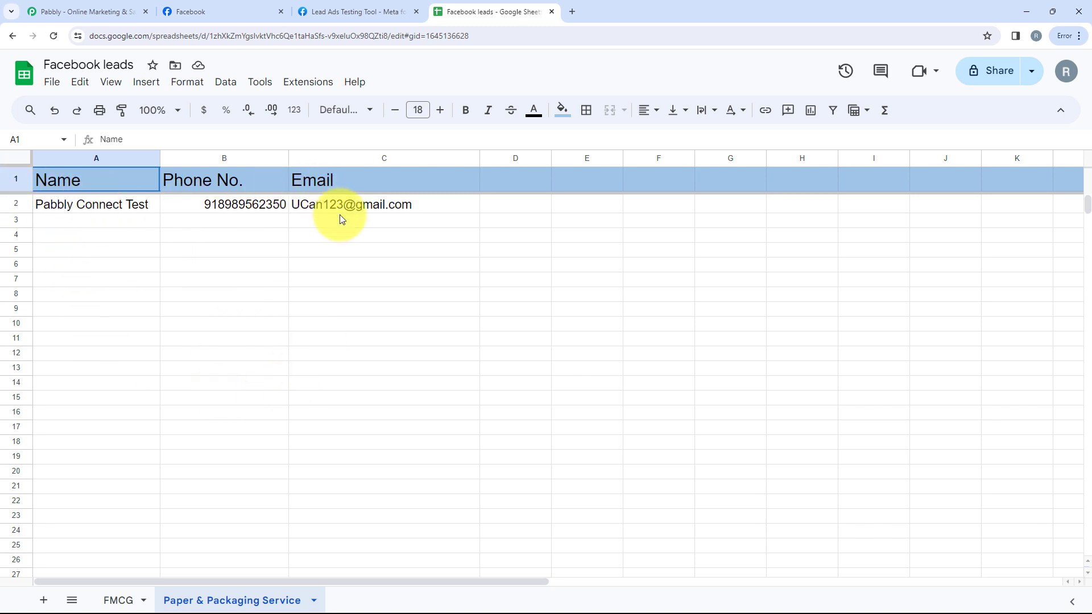
# Return to the pabbly.com homepage tab
pyautogui.click(108, 9)
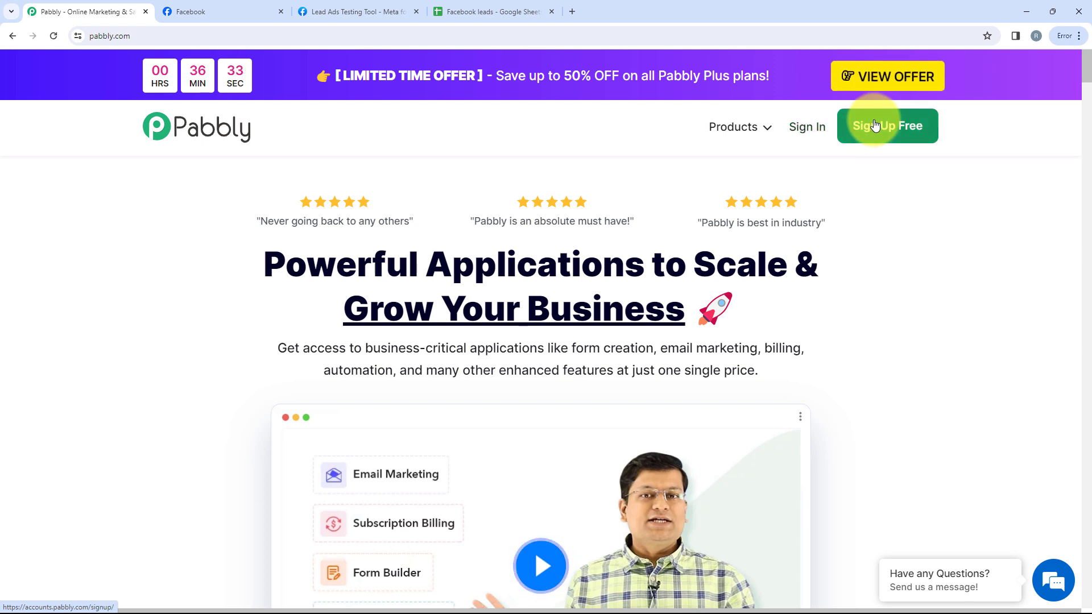
# Sign in to Pabbly and launch Pabbly Connect from the All Apps list
pyautogui.click(795, 138)
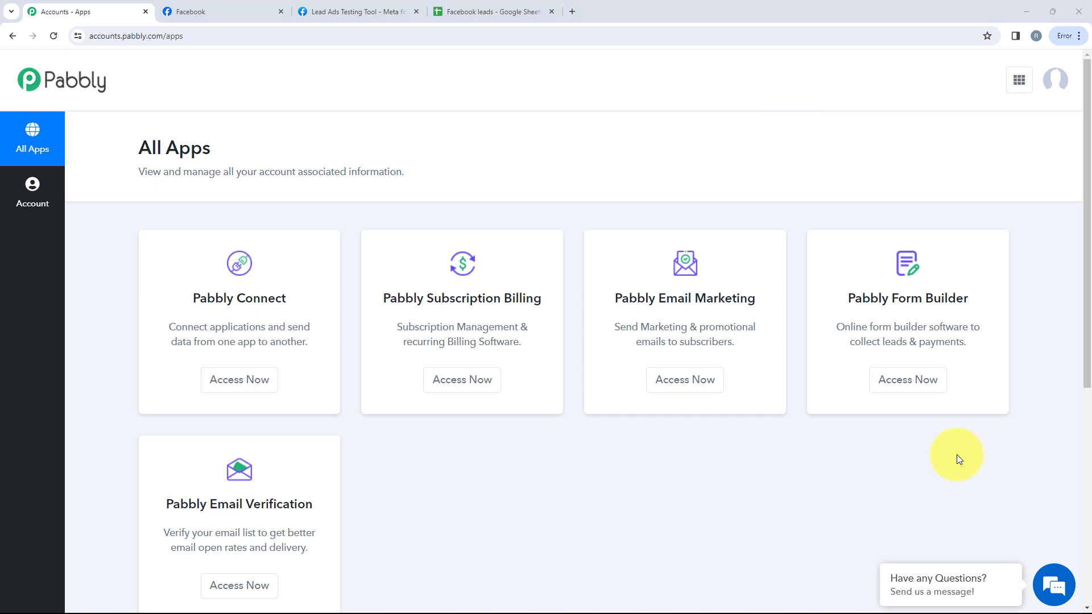
pyautogui.scroll(-1, 671, 554)
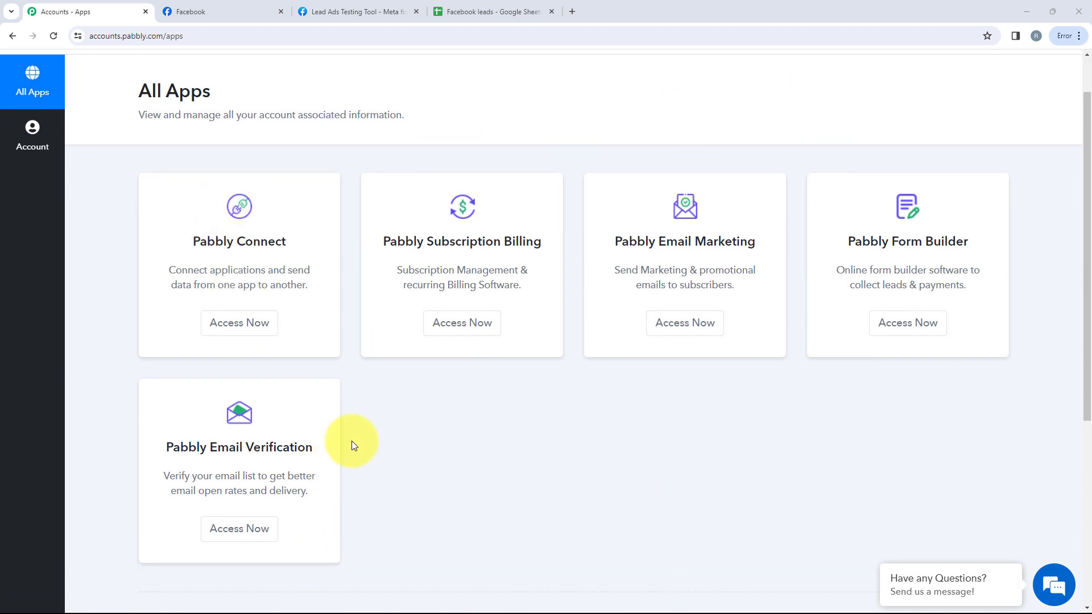
pyautogui.scroll(1, 353, 444)
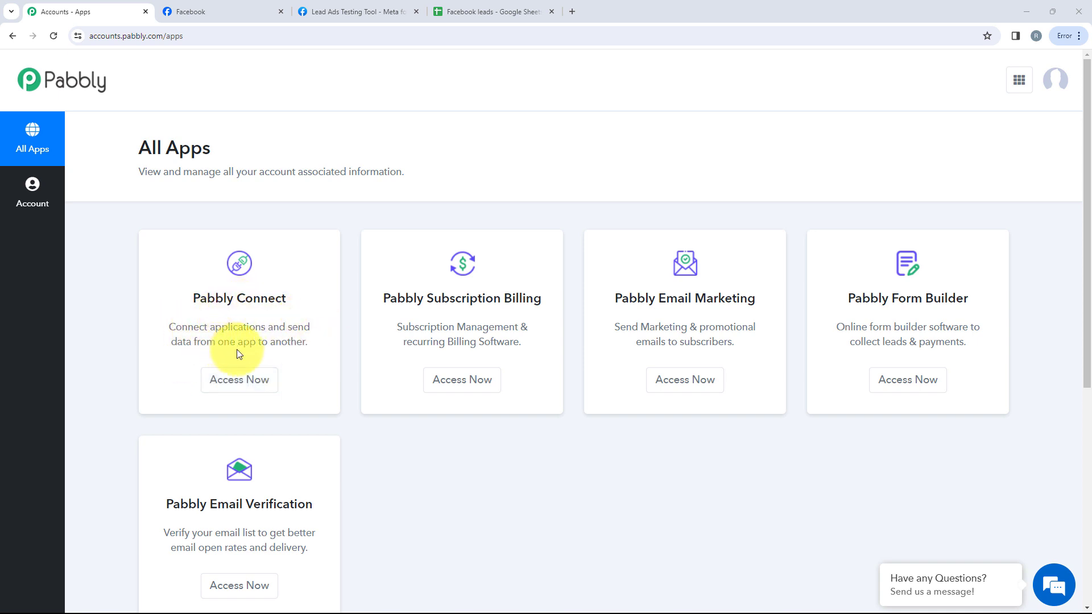
pyautogui.click(266, 375)
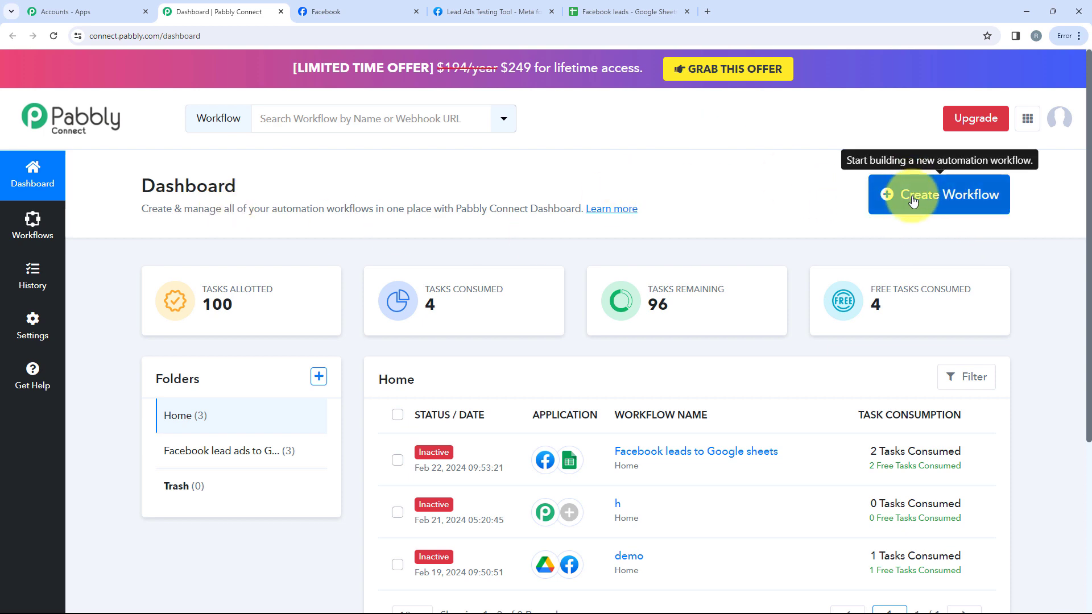
# Create a workflow named 'Facebook Lead Ads to Google Sheets for Package Xpress' in the existing folder
pyautogui.click(913, 202)
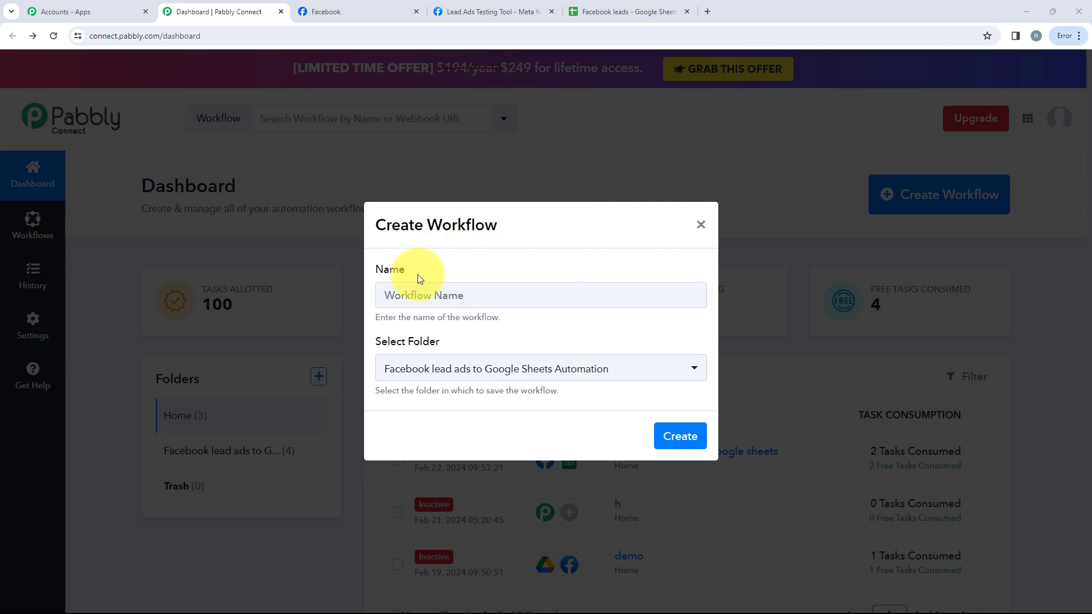
pyautogui.click(400, 368)
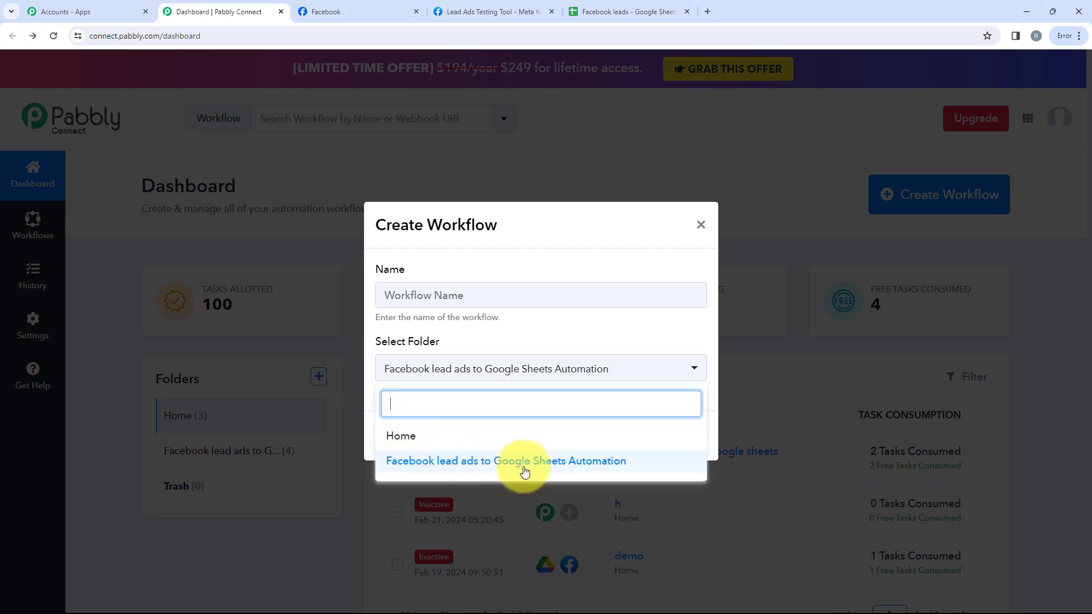
pyautogui.click(593, 370)
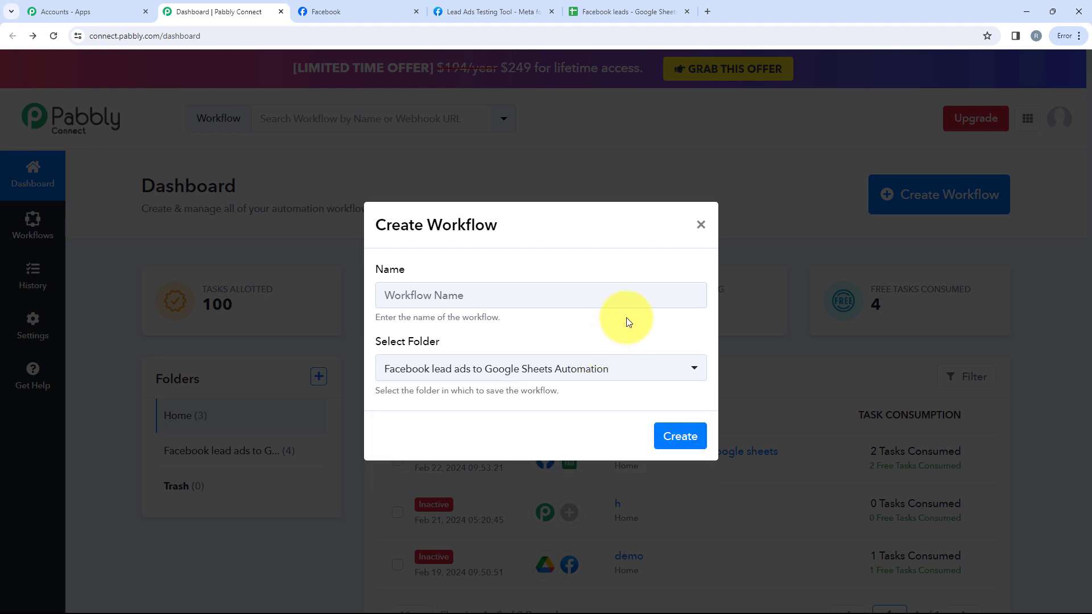
pyautogui.click(604, 298)
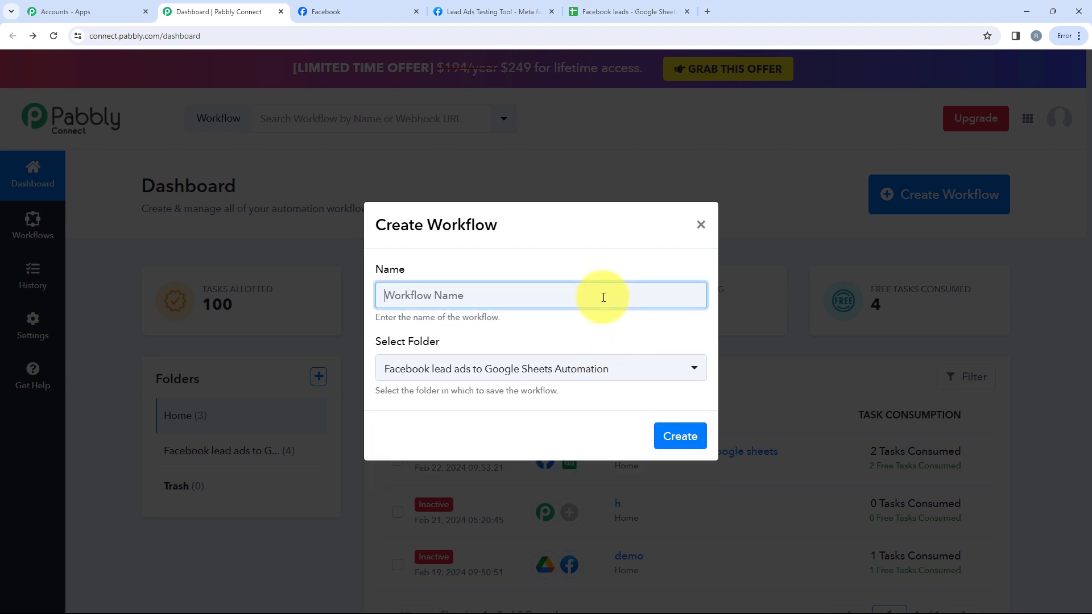
pyautogui.write('Facebook Lead Ads to Google Sheets for Package Xpress')
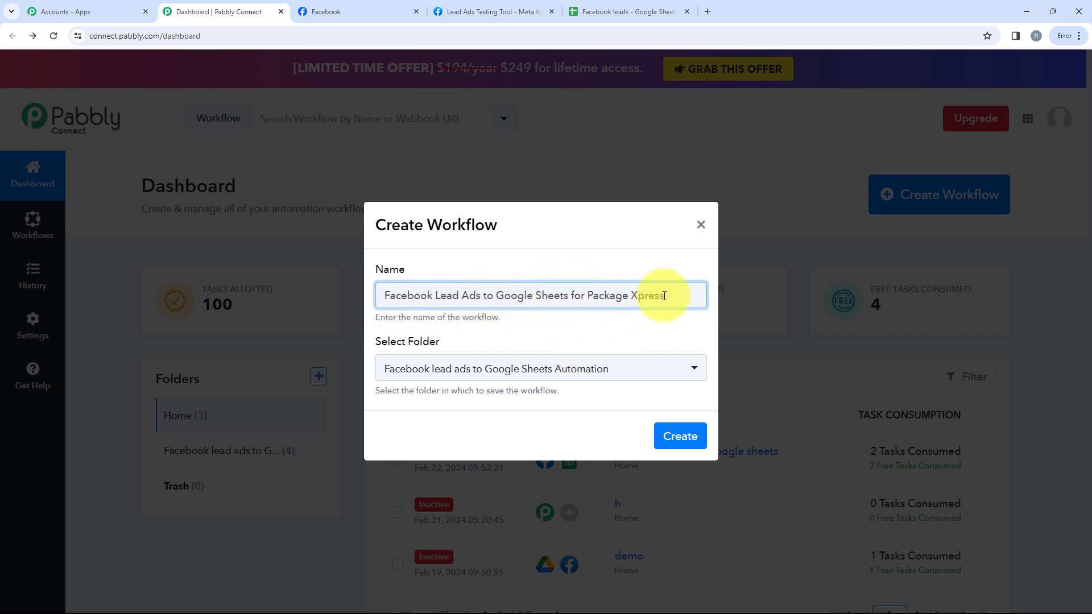
pyautogui.click(686, 434)
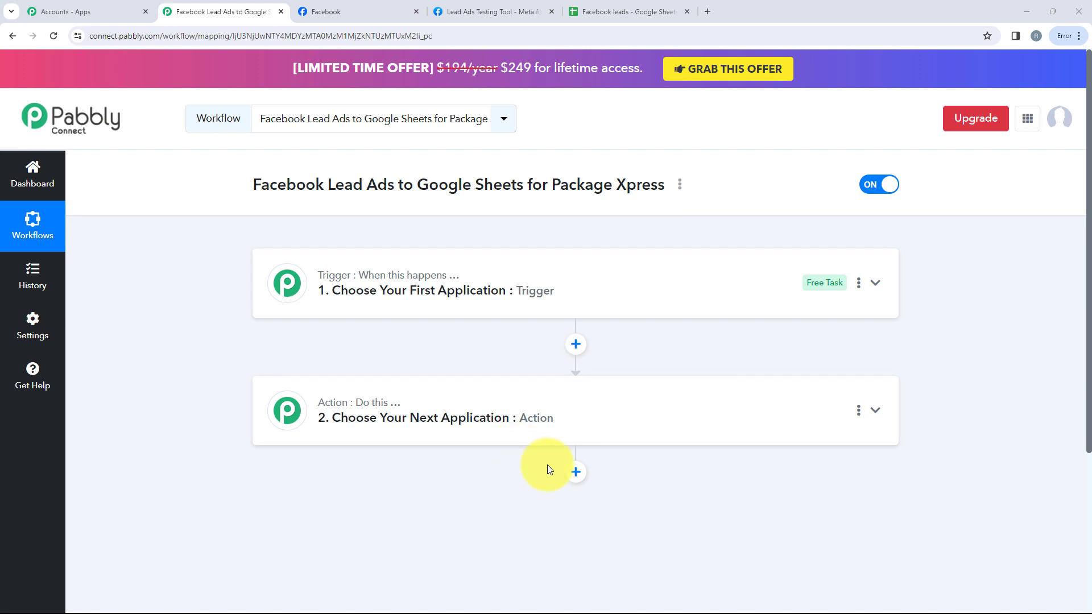
# Choose Facebook Lead Ads as the trigger app with the New Lead (Instant) event
pyautogui.click(451, 295)
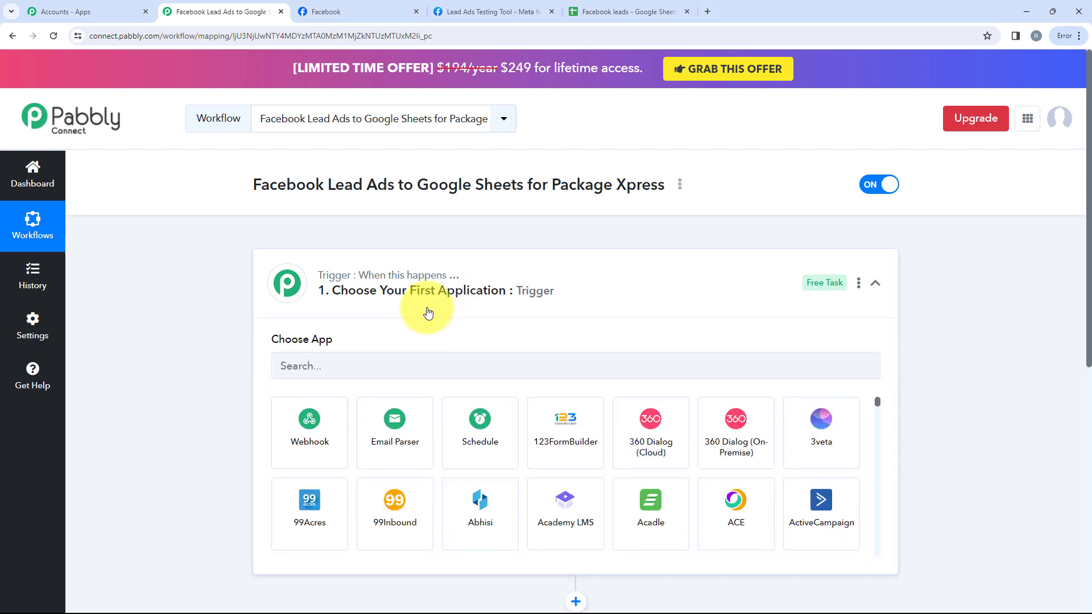
pyautogui.click(431, 309)
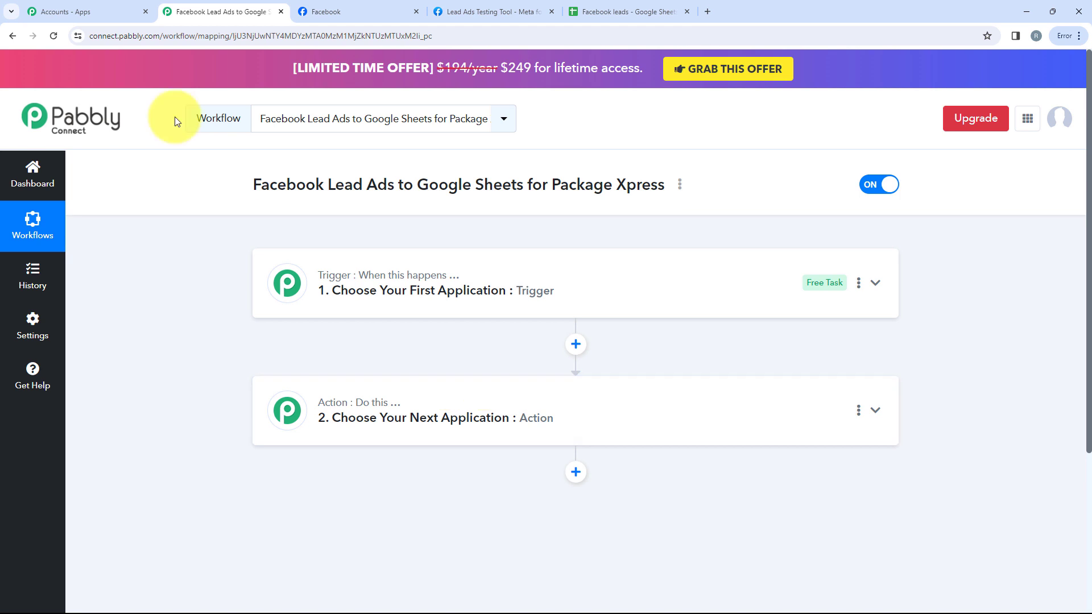
pyautogui.click(325, 307)
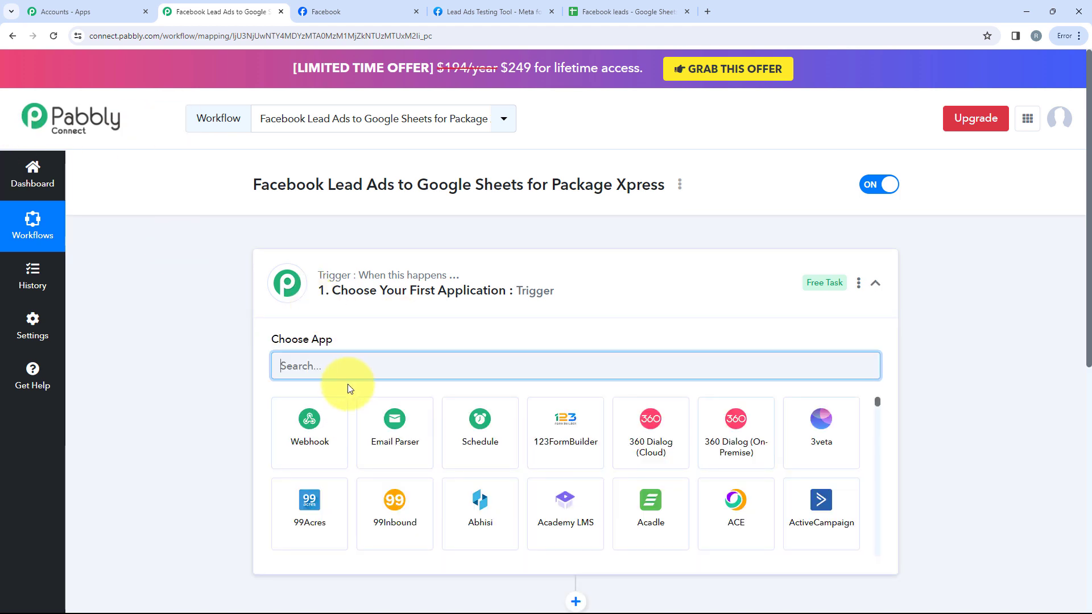
pyautogui.write('fac')
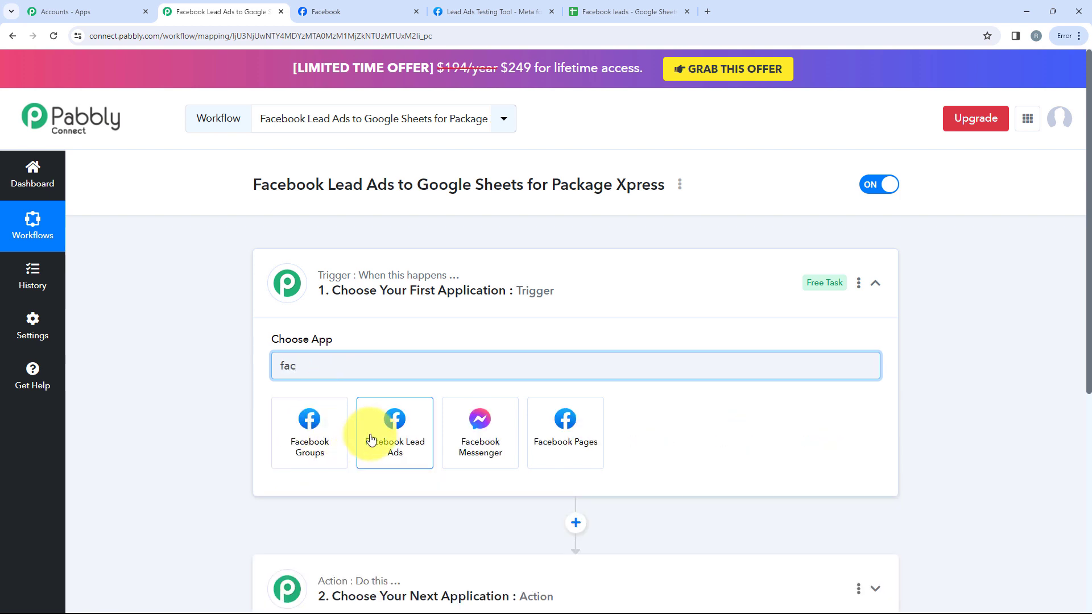
pyautogui.click(379, 452)
pyautogui.click(353, 424)
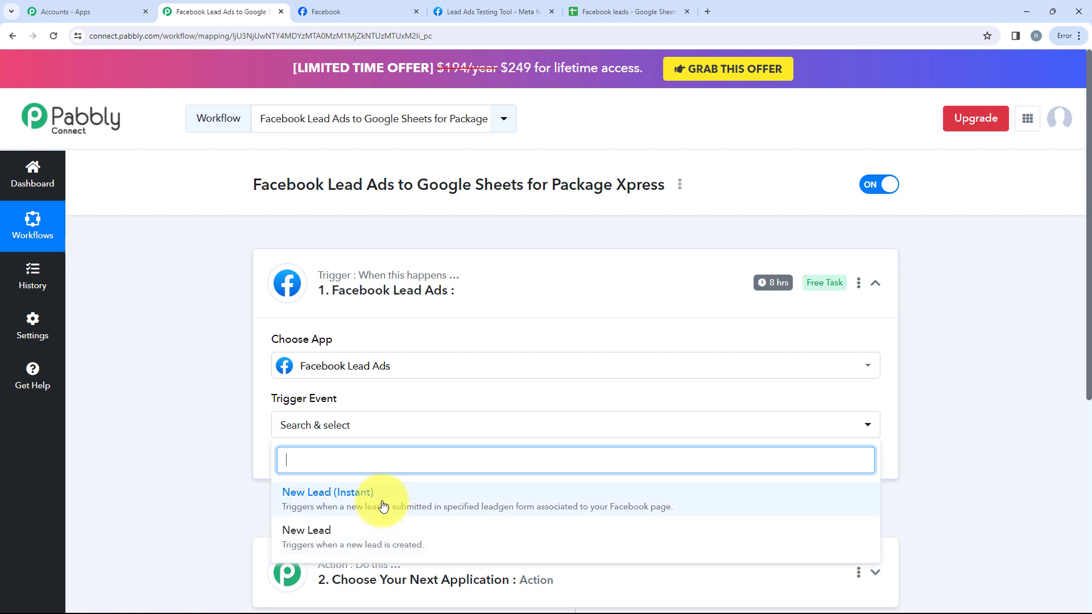
pyautogui.click(326, 499)
pyautogui.click(415, 402)
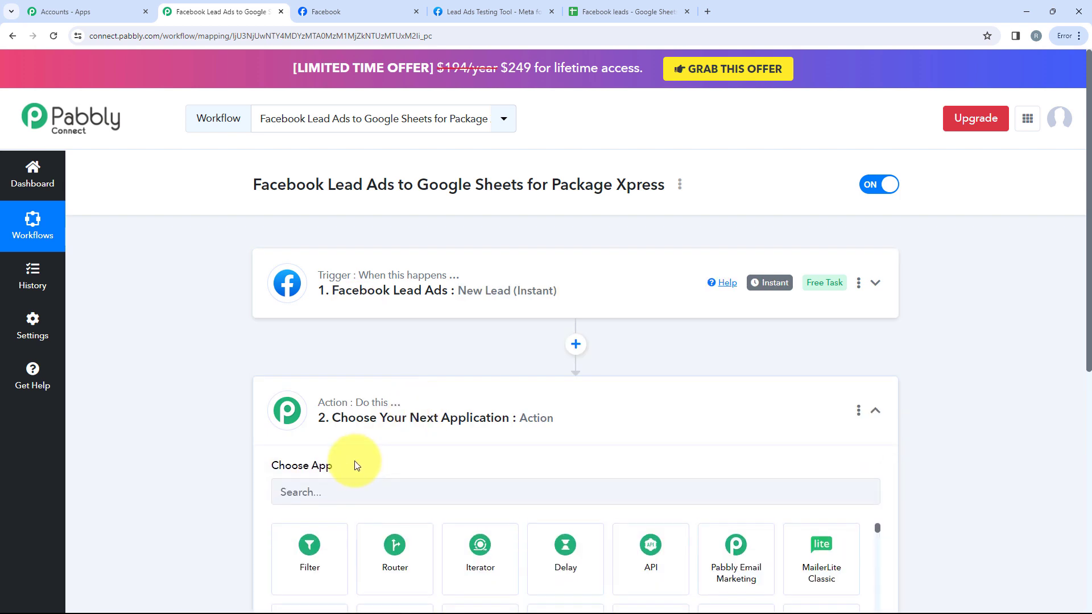
# Pick Google Sheets as the action app with the Add New Row event
pyautogui.scroll(-3, 364, 405)
pyautogui.click(348, 295)
pyautogui.write('g')
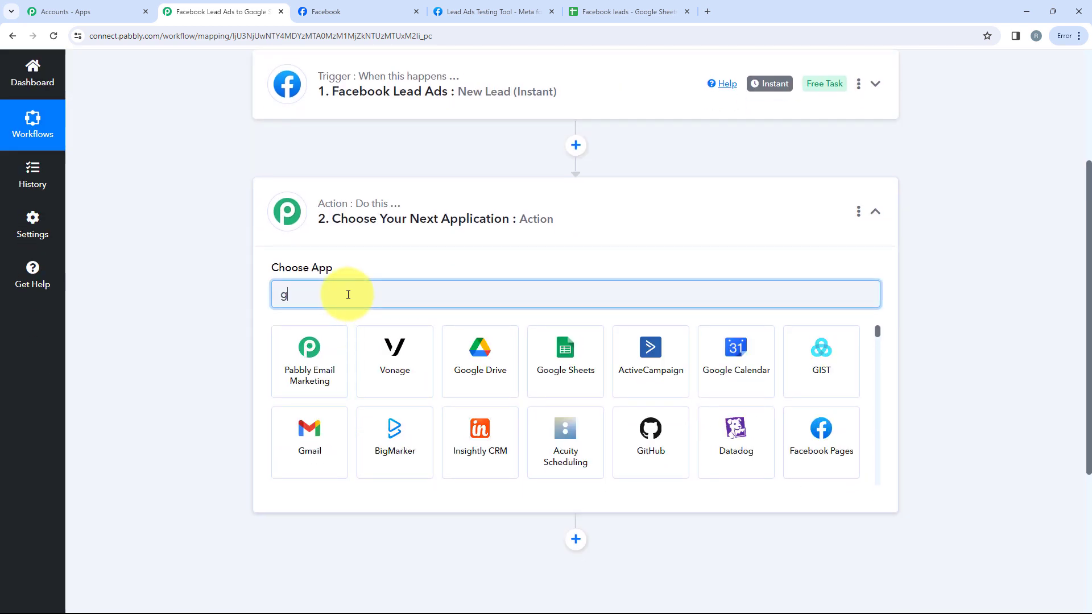
pyautogui.write('oog')
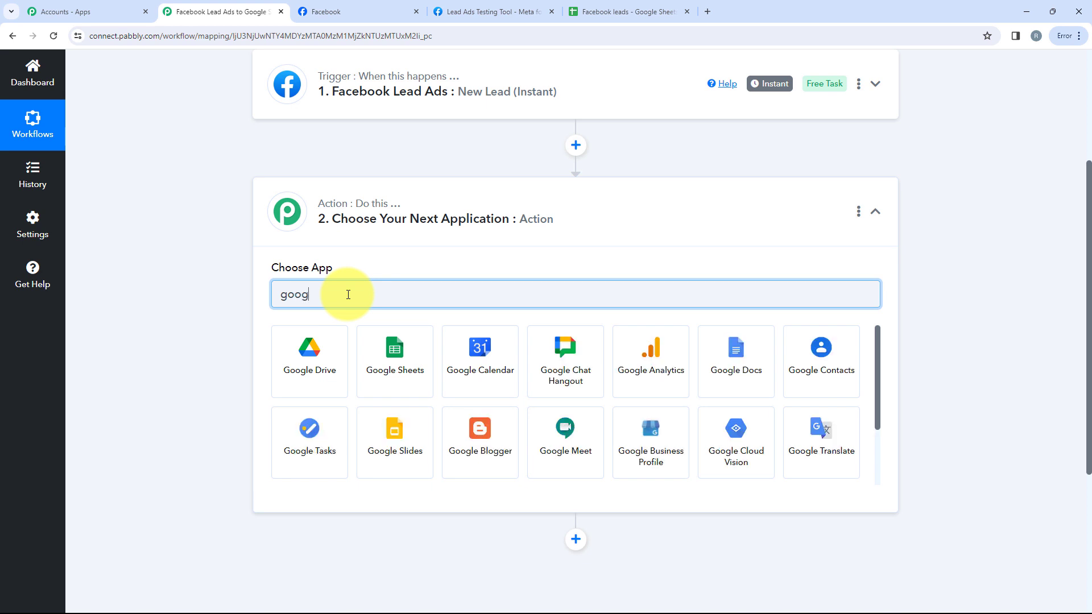
pyautogui.click(401, 370)
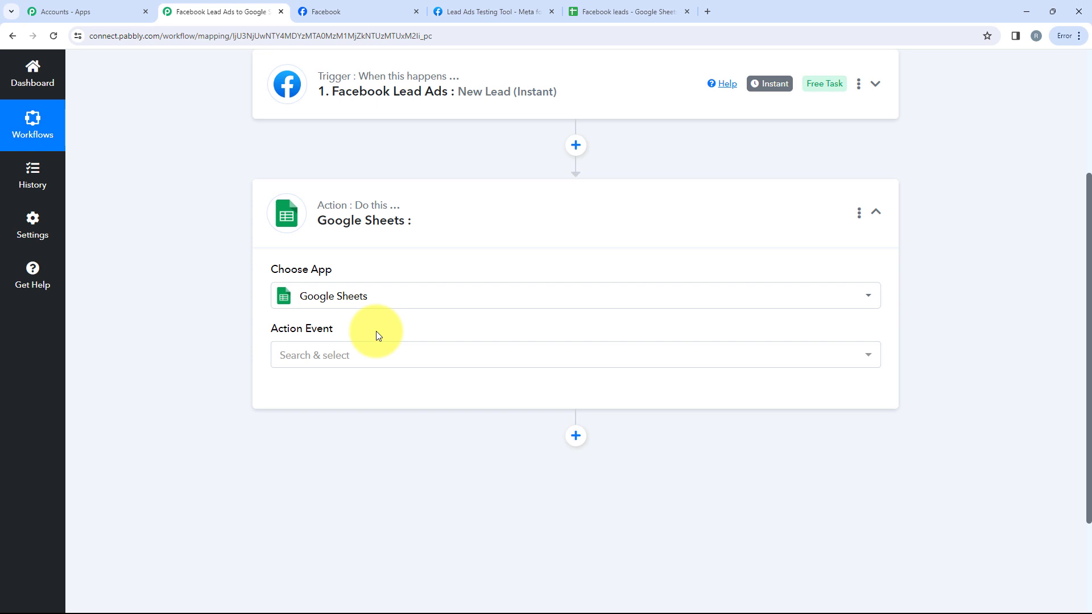
pyautogui.click(376, 354)
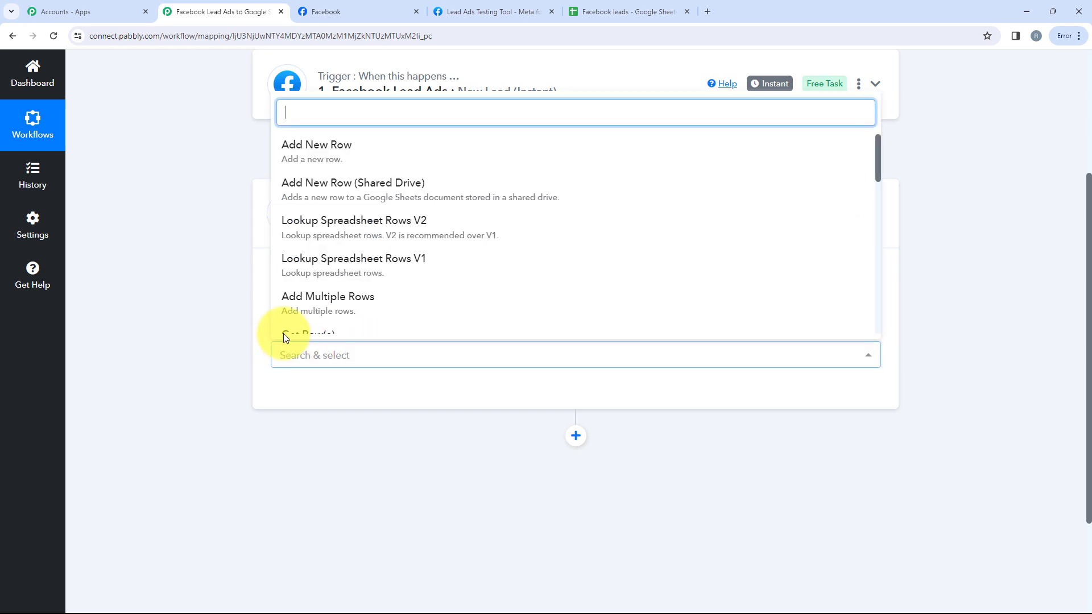
pyautogui.click(326, 157)
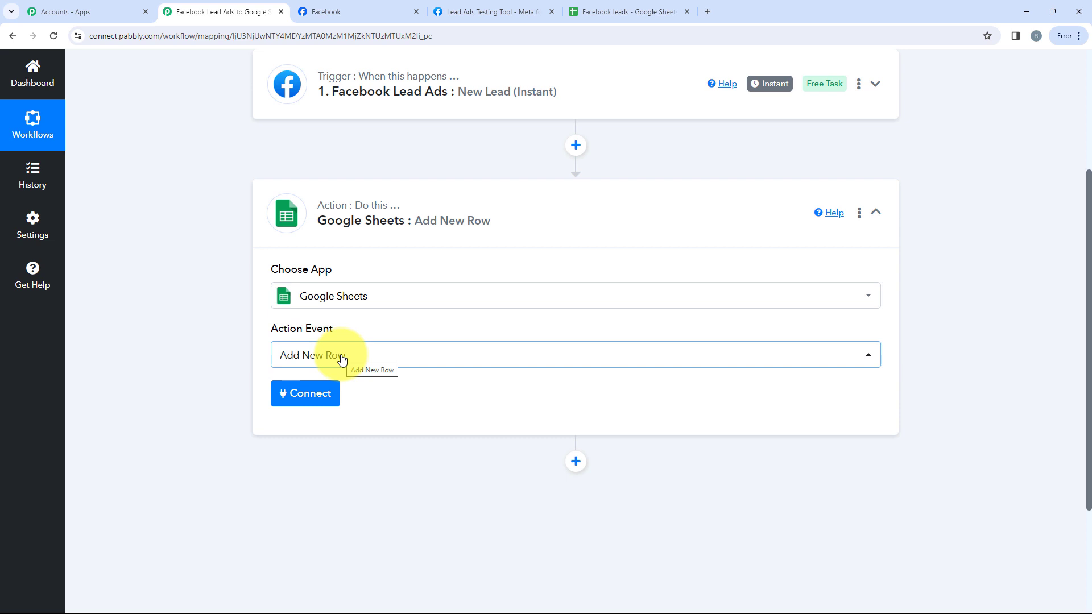
pyautogui.click(360, 210)
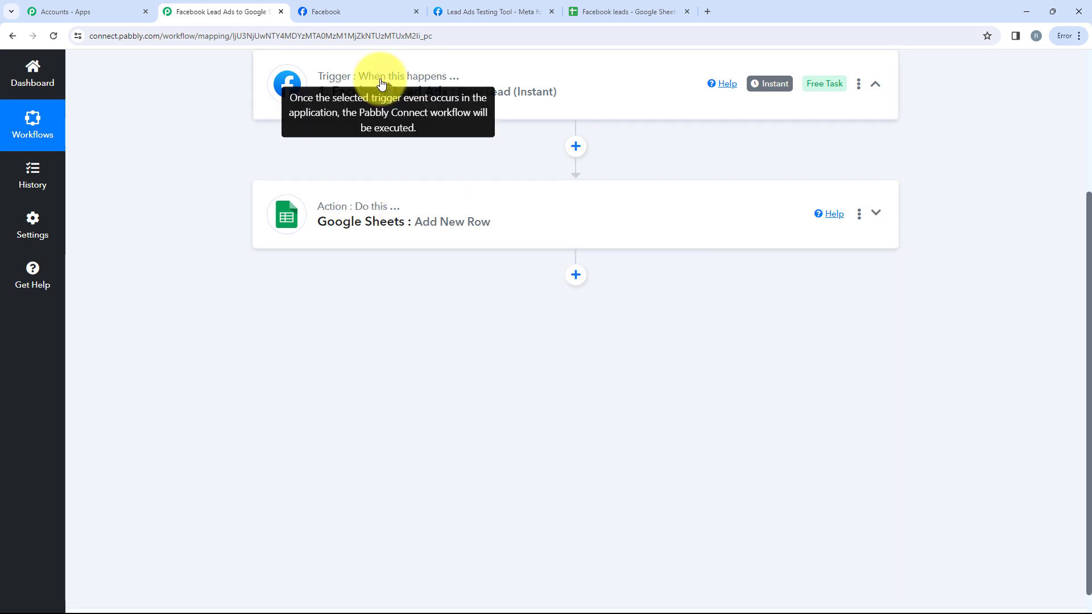
# Add and authorise a new Facebook Lead Ads connection on the trigger step
pyautogui.click(369, 77)
pyautogui.scroll(2, 342, 284)
pyautogui.click(321, 385)
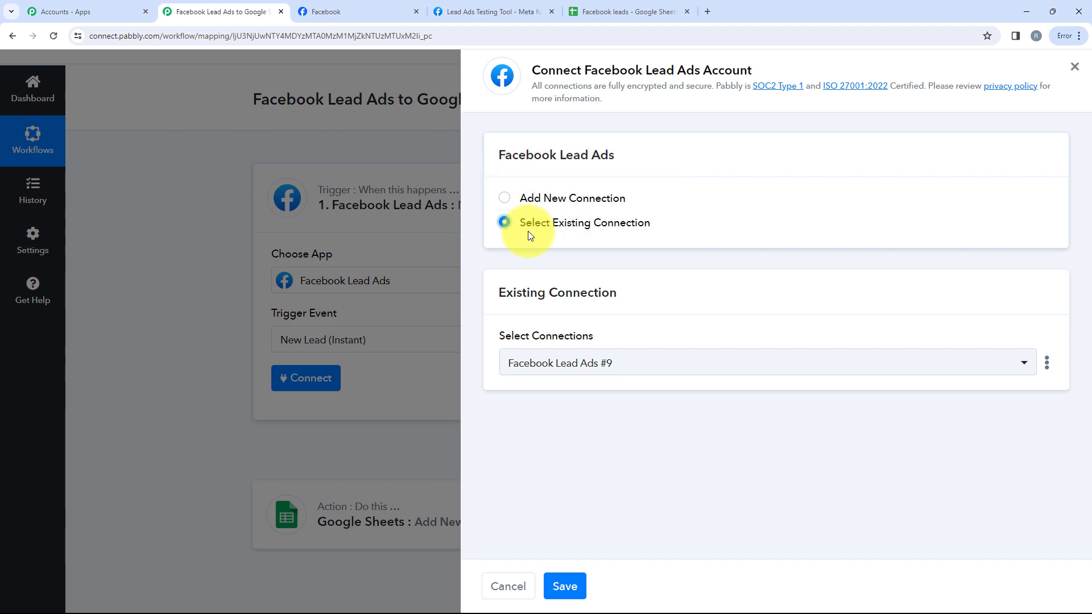
pyautogui.click(545, 198)
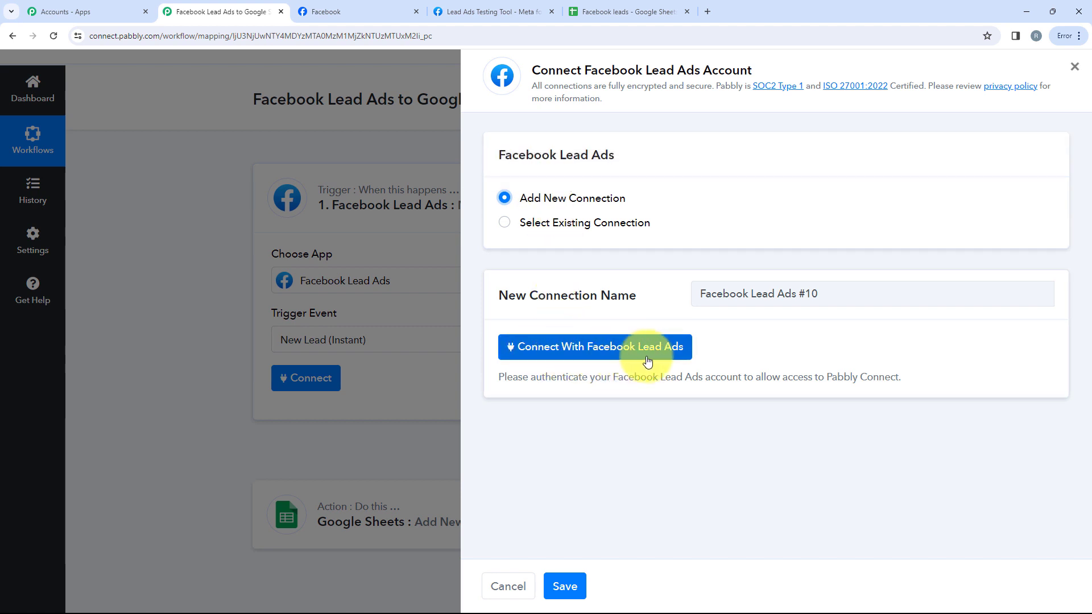
pyautogui.click(669, 357)
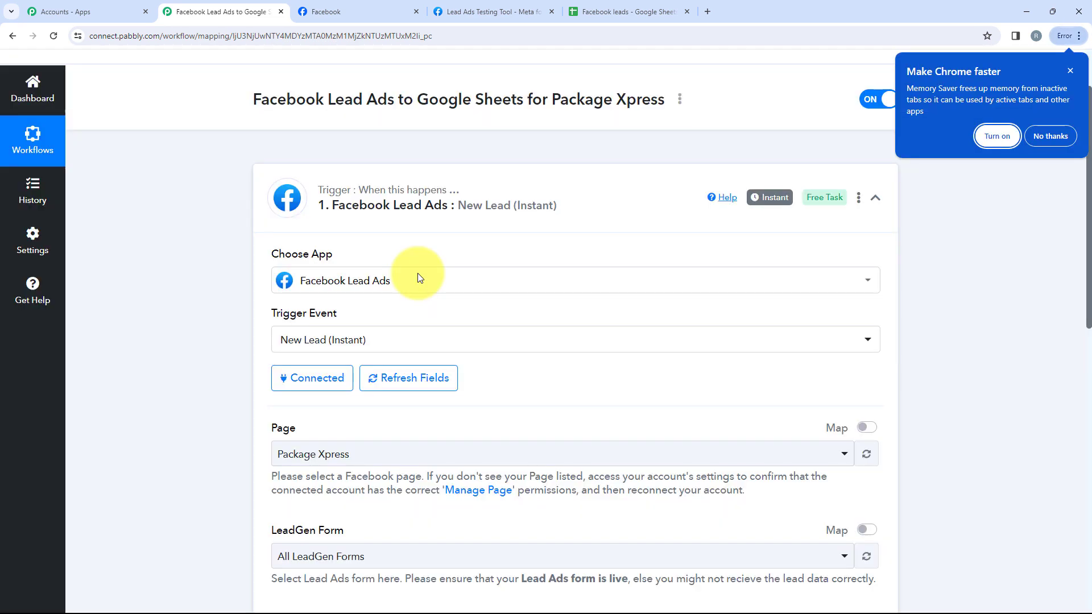
# Keep Package Xpress as the trigger's Facebook page
pyautogui.scroll(-2, 418, 277)
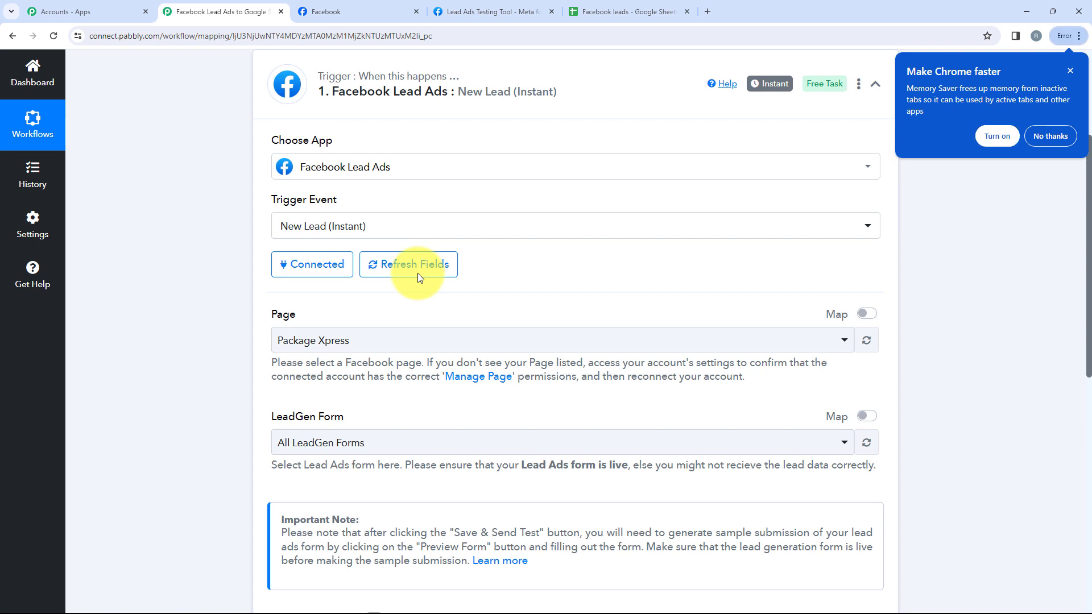
pyautogui.scroll(-3, 417, 277)
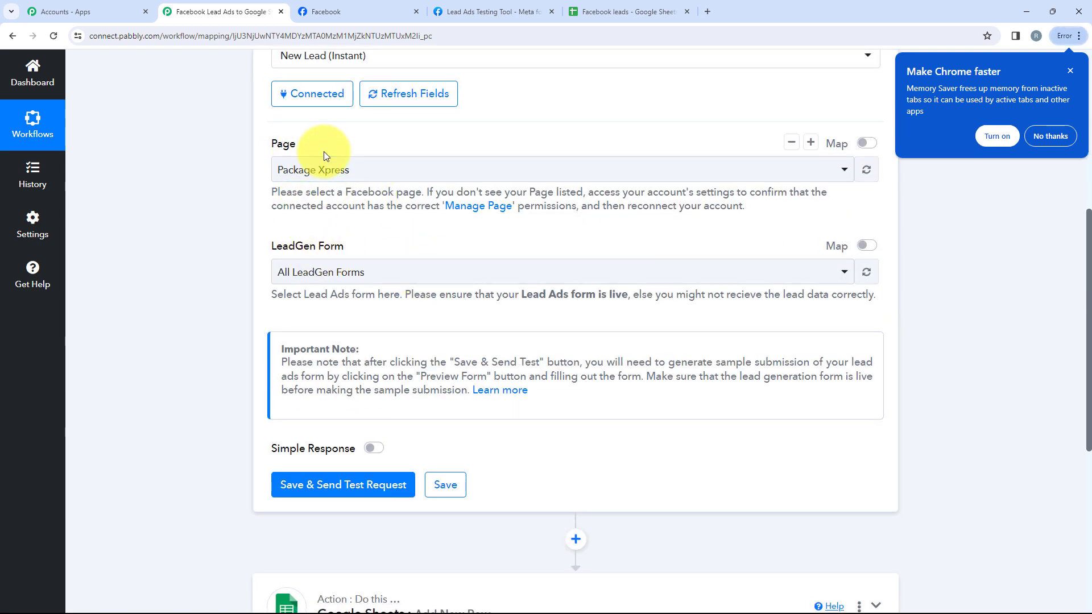
pyautogui.click(340, 181)
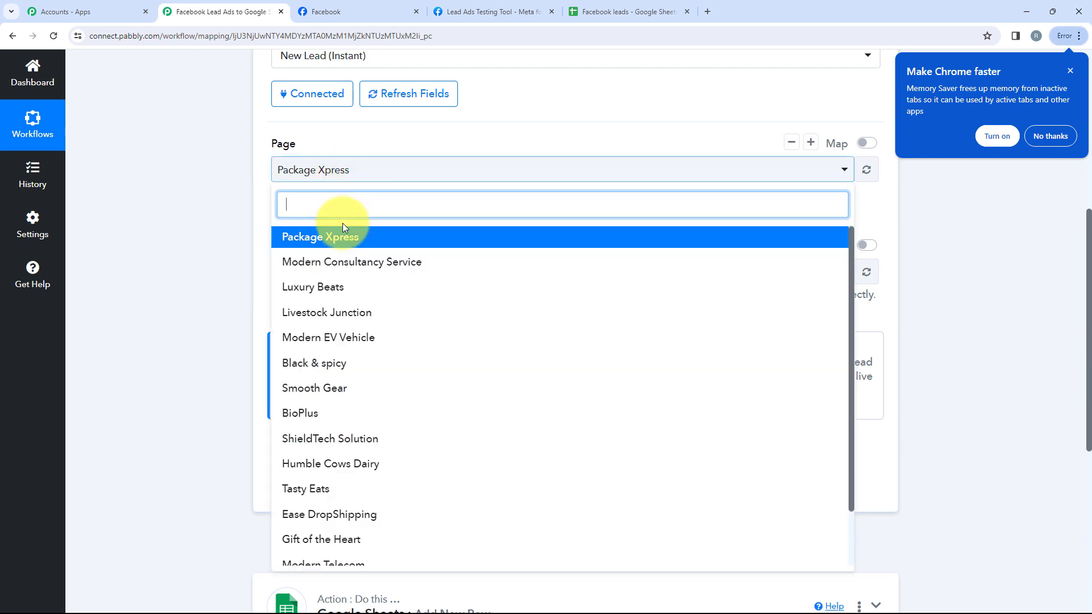
pyautogui.scroll(-1, 331, 364)
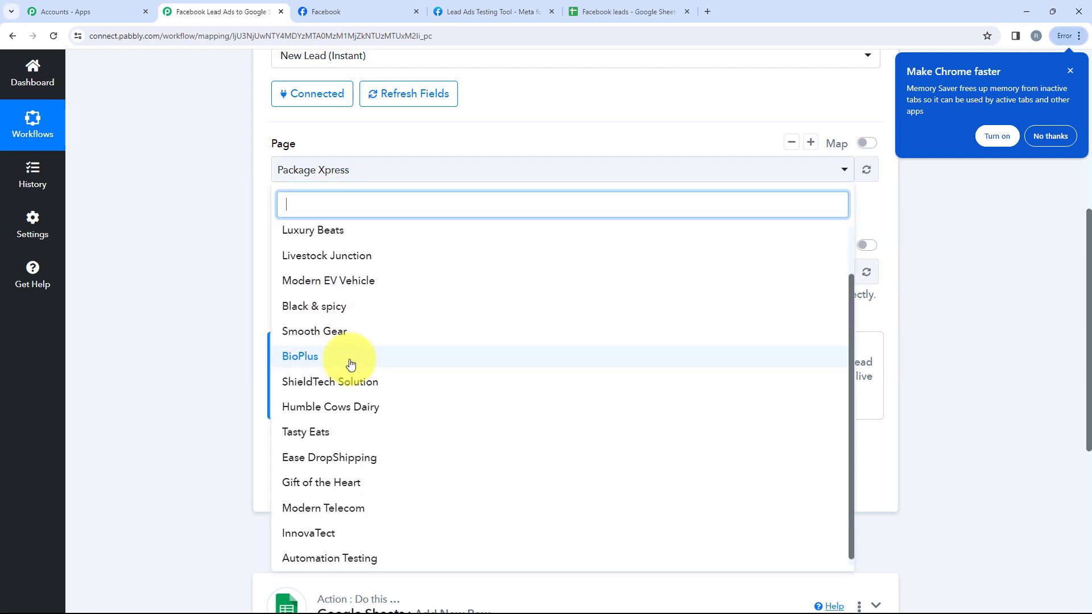
pyautogui.scroll(1, 347, 341)
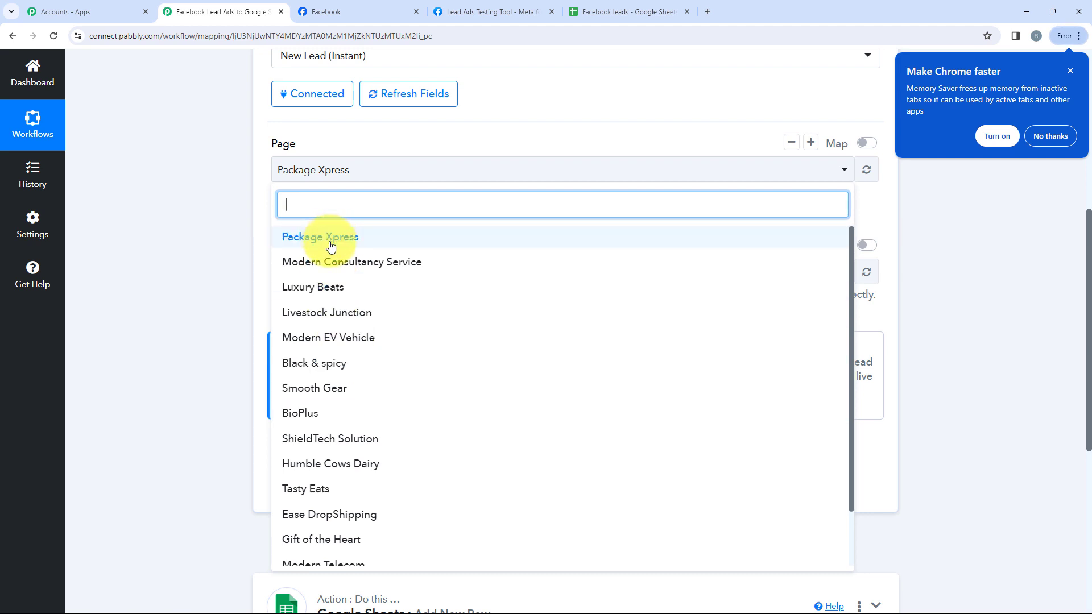
pyautogui.scroll(-1, 397, 383)
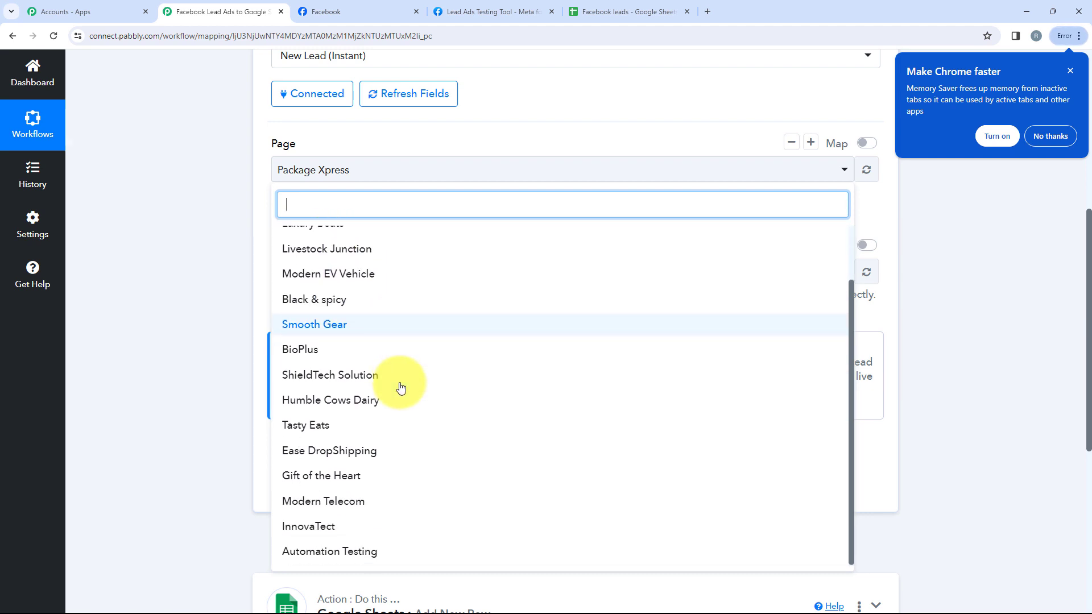
pyautogui.scroll(1, 397, 383)
pyautogui.click(362, 236)
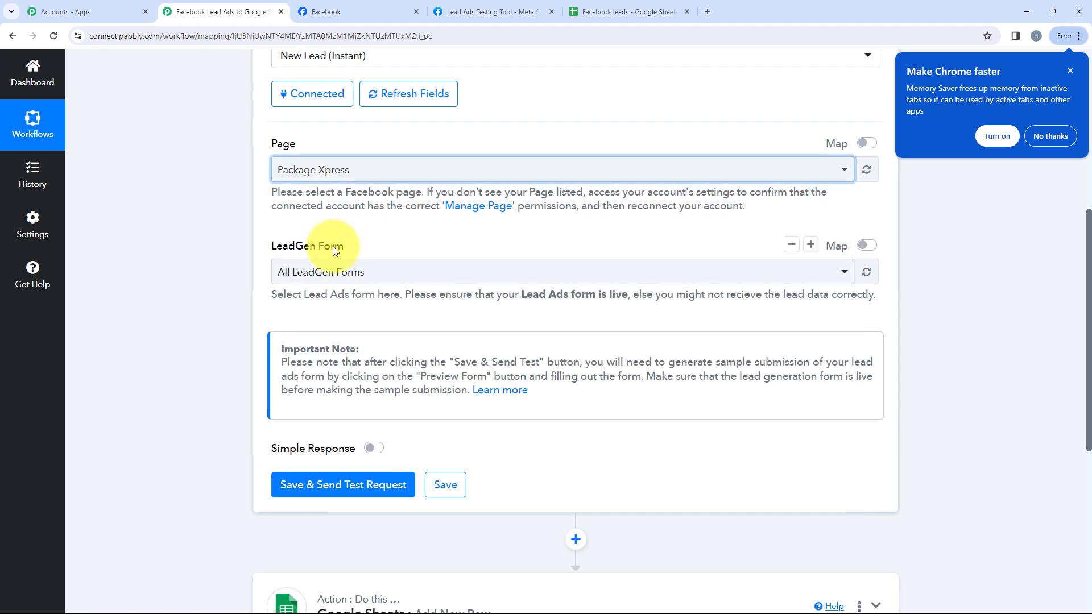
pyautogui.scroll(1, 313, 267)
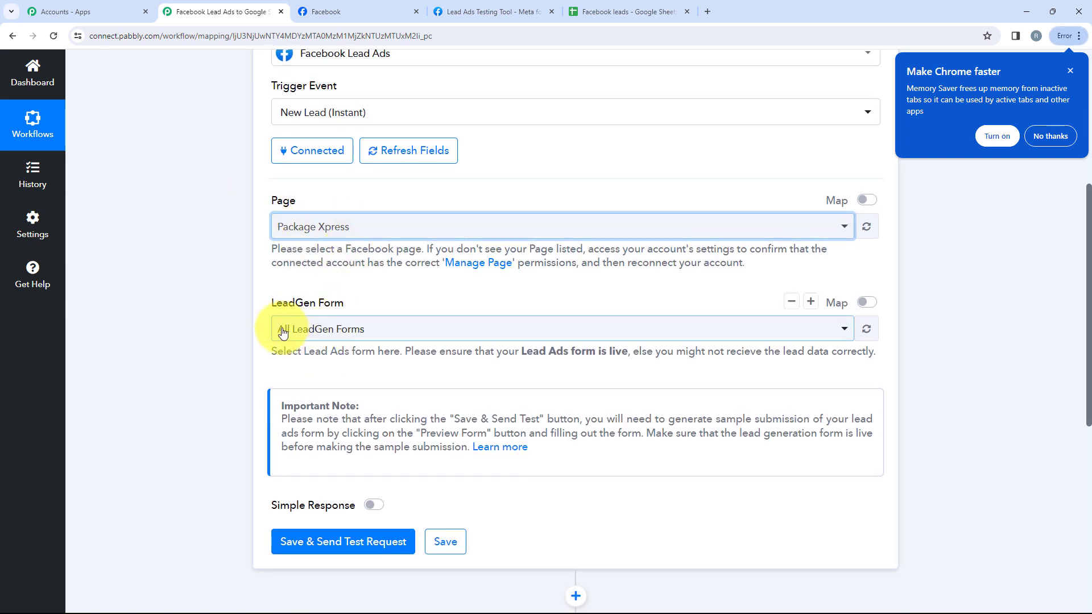
# Select Contact Form as the LeadGen form, then save and send a test request
pyautogui.click(354, 330)
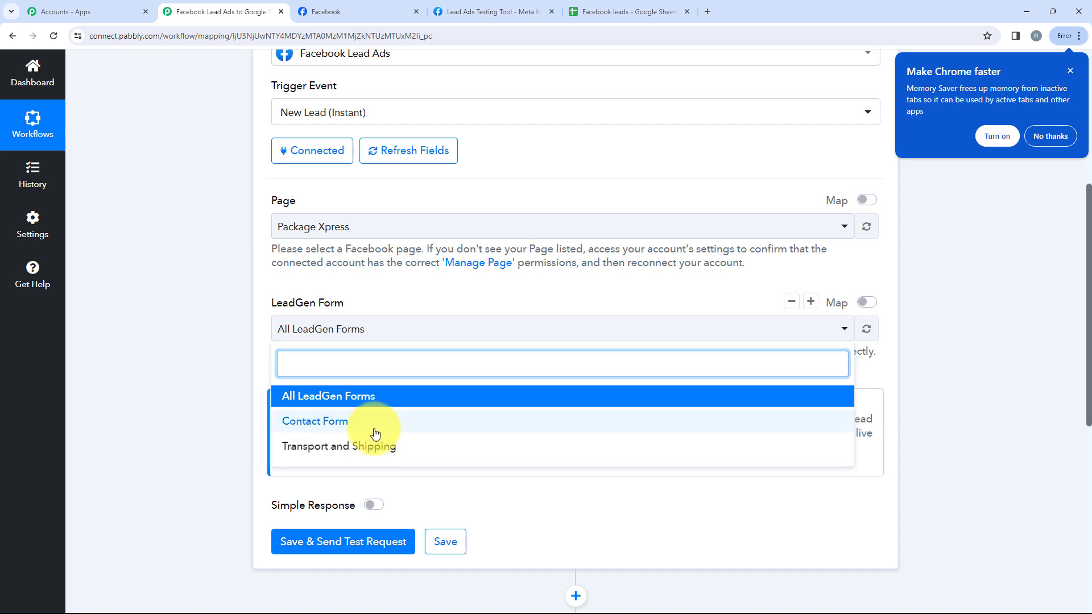
pyautogui.click(375, 434)
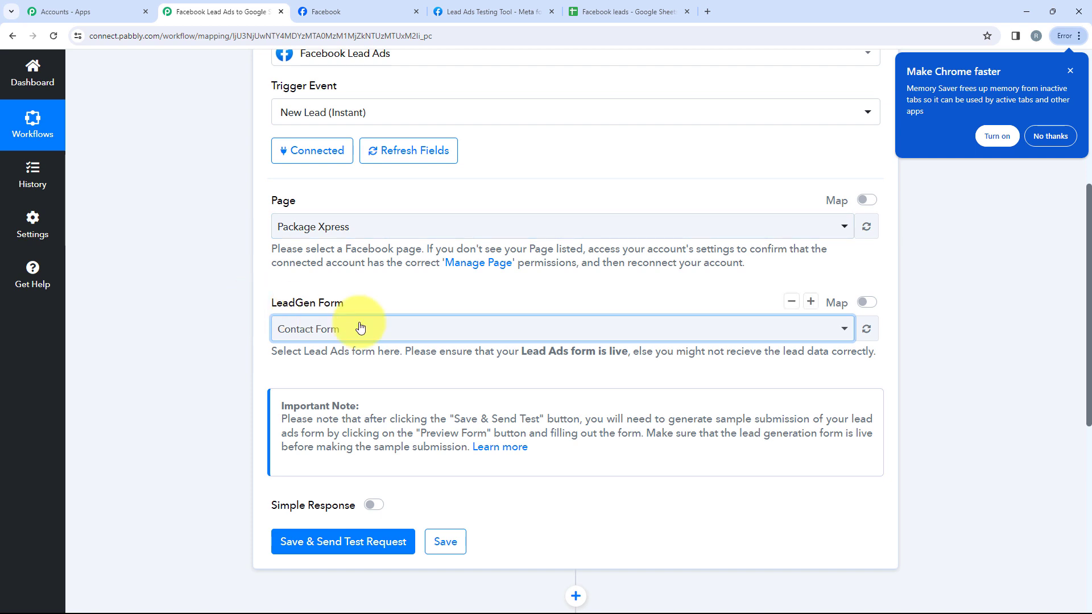
pyautogui.click(344, 554)
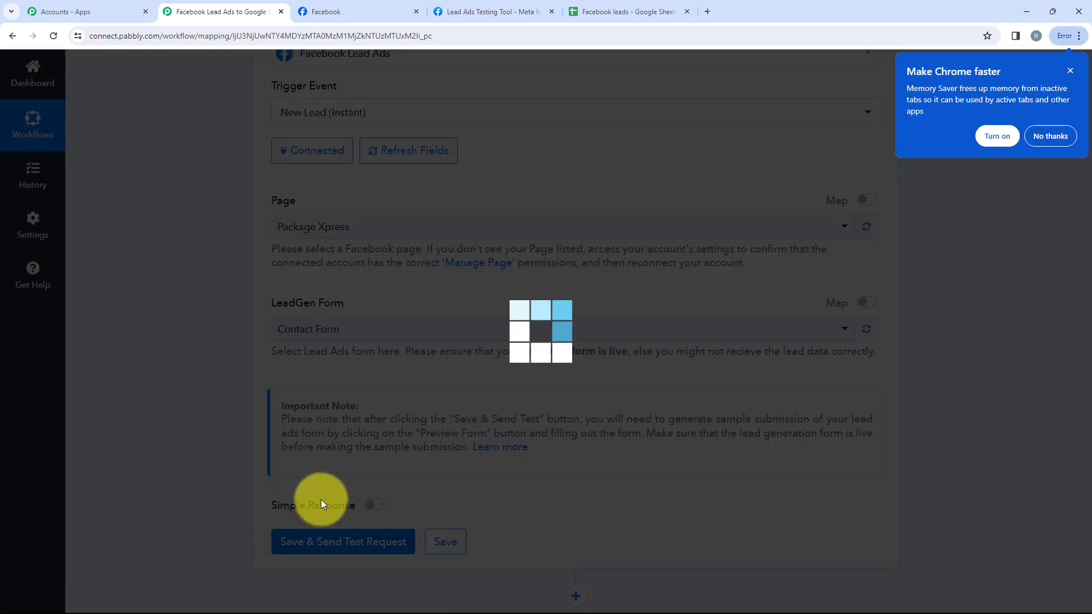
pyautogui.scroll(-5, 170, 330)
pyautogui.scroll(2, 199, 343)
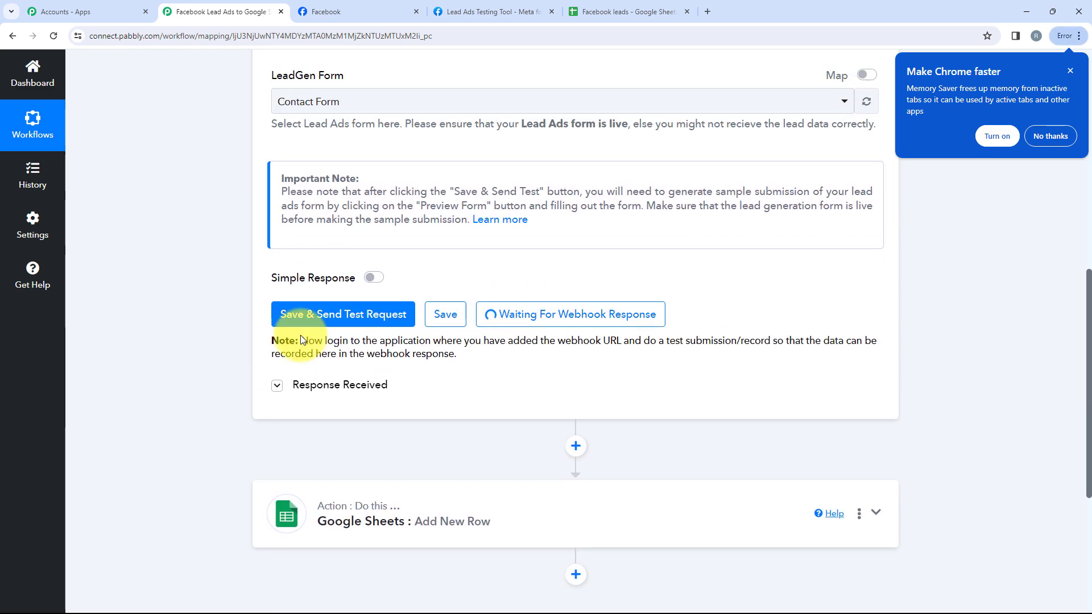
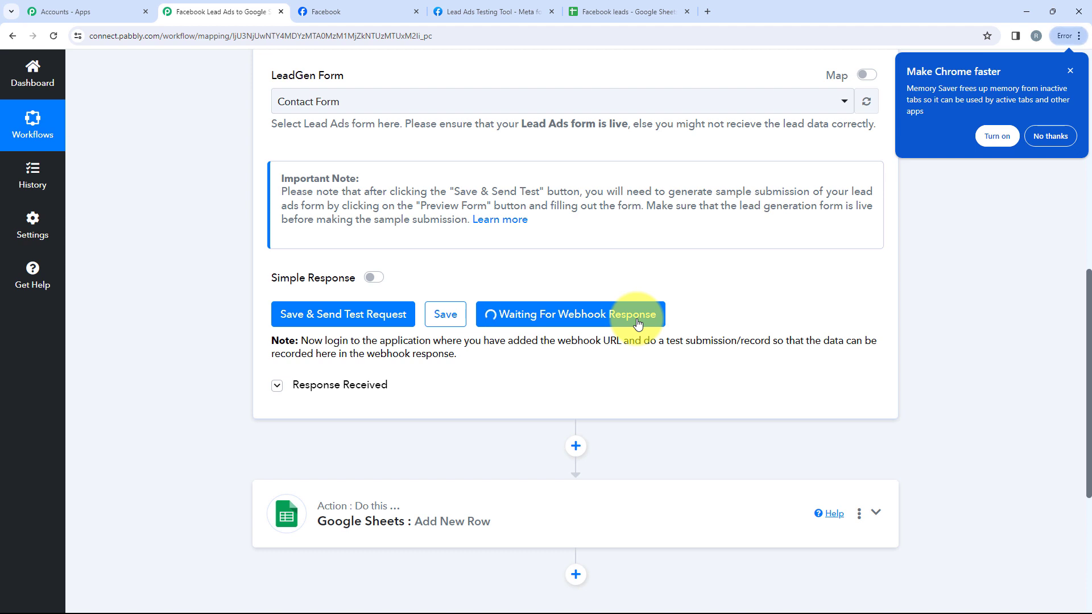
# With the trigger waiting for a webhook response, bring up the Lead Ads Testing Tool page
pyautogui.click(450, 12)
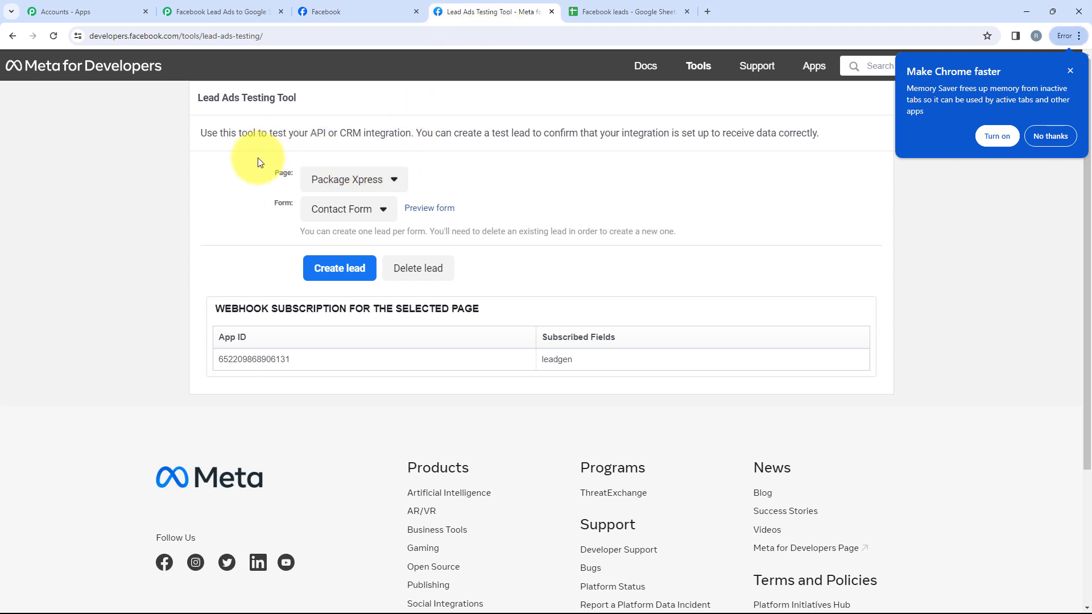
# Choose the Package Xpress page and Contact Form, then preview the form
pyautogui.click(353, 189)
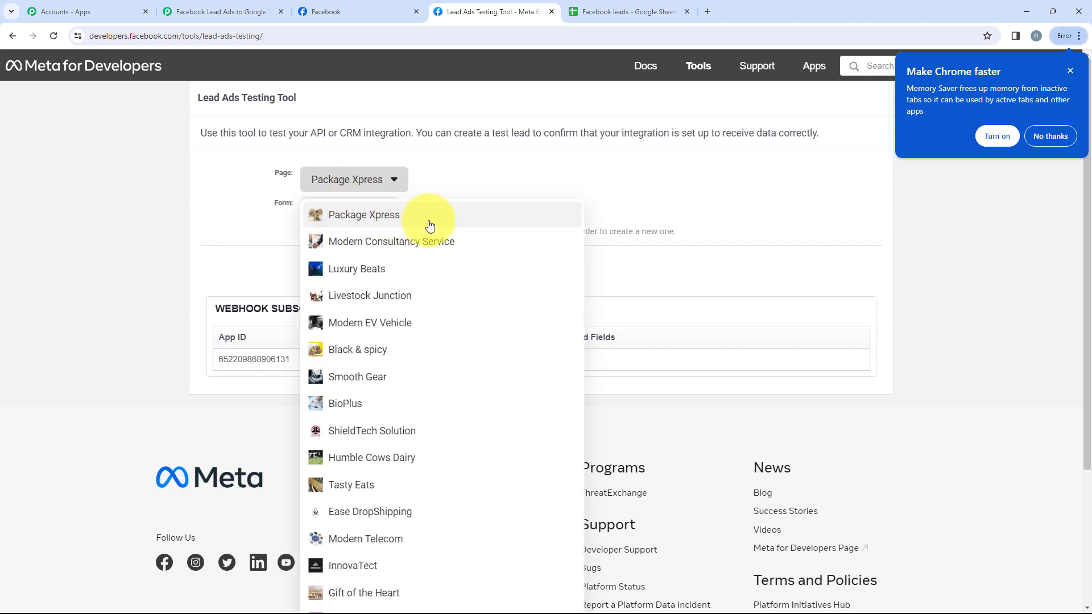
pyautogui.click(335, 222)
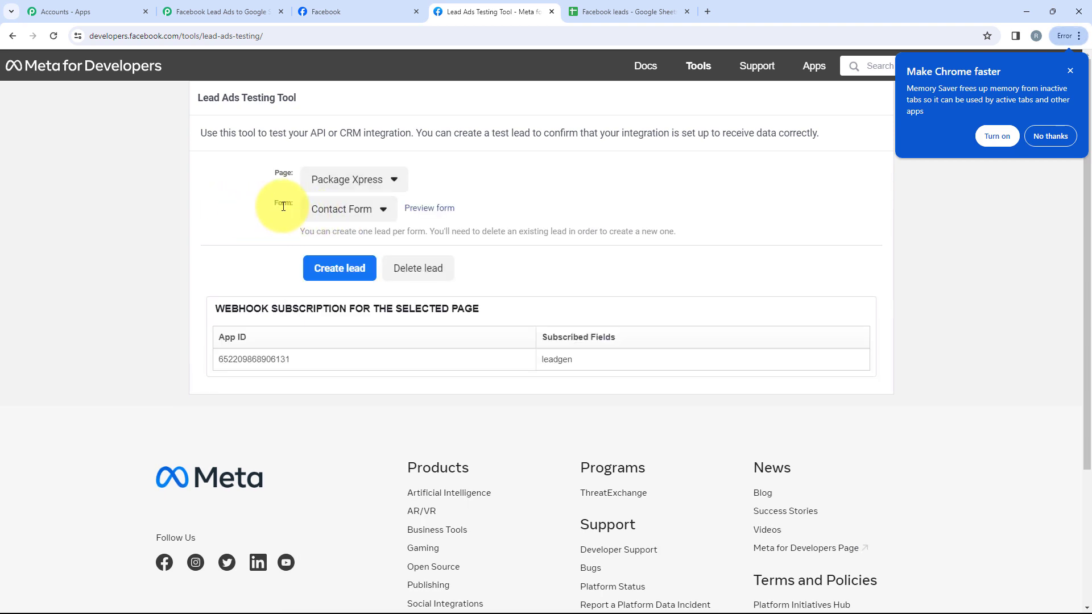
pyautogui.click(331, 213)
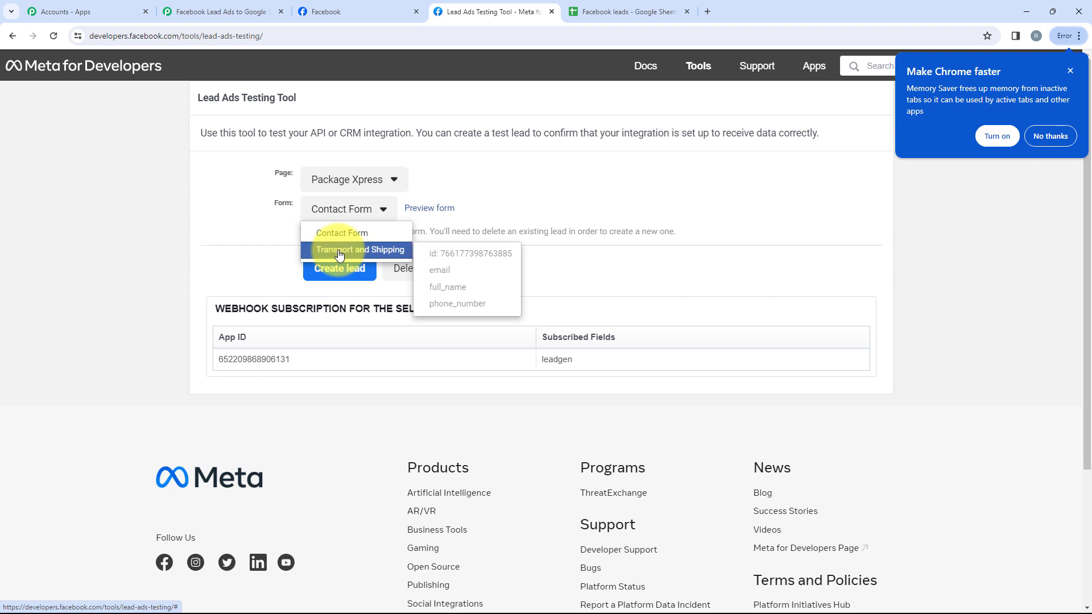
pyautogui.click(335, 233)
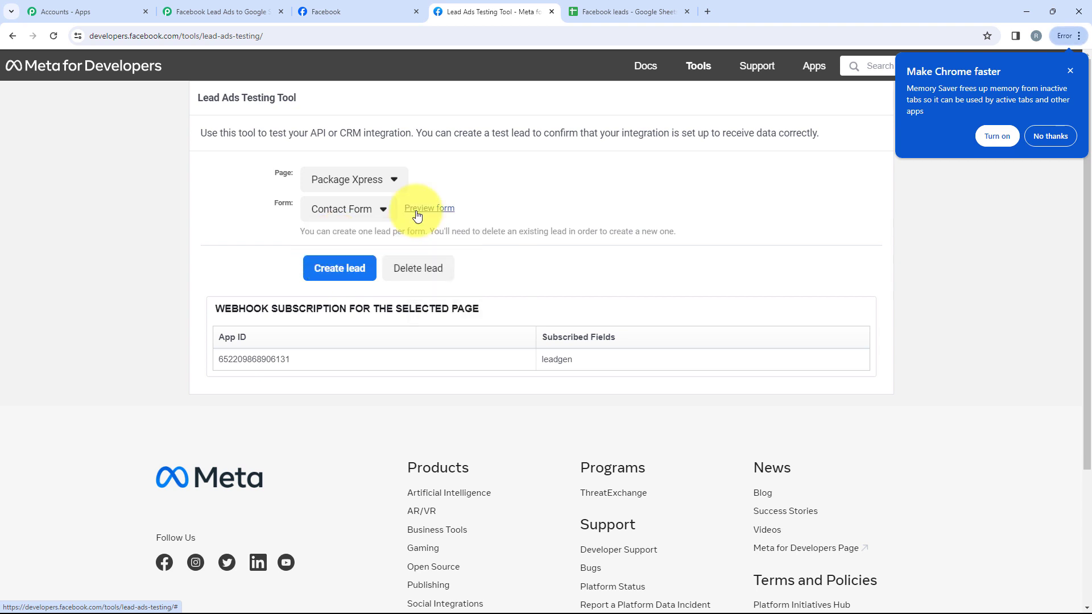
pyautogui.click(417, 212)
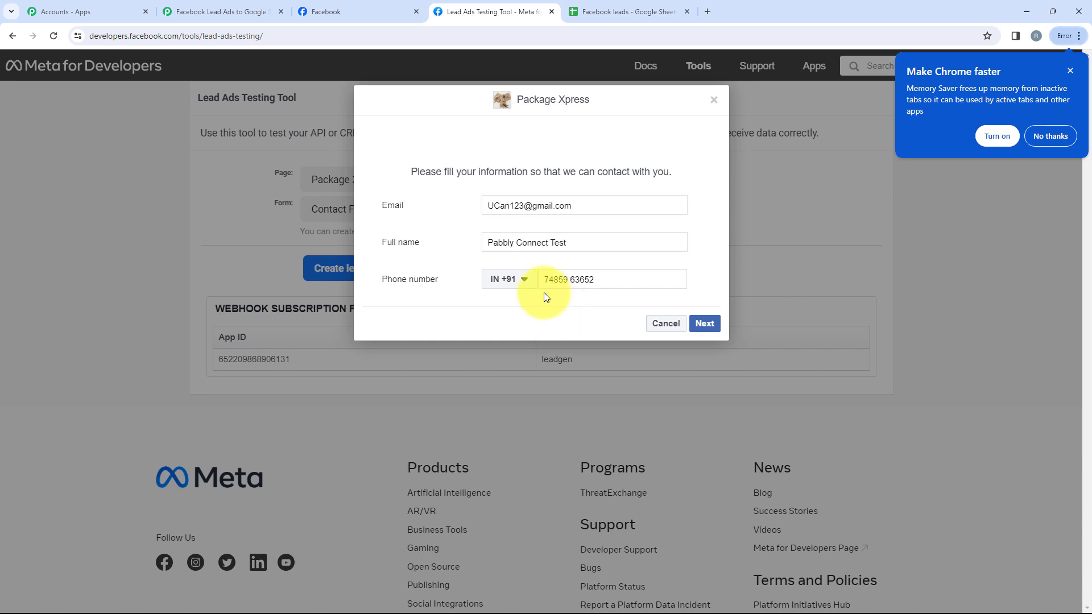
# Clear the prefilled email, submit the test lead and close the preview
pyautogui.moveTo(607, 203); pyautogui.dragTo(458, 211)
pyautogui.press('BackSpace')
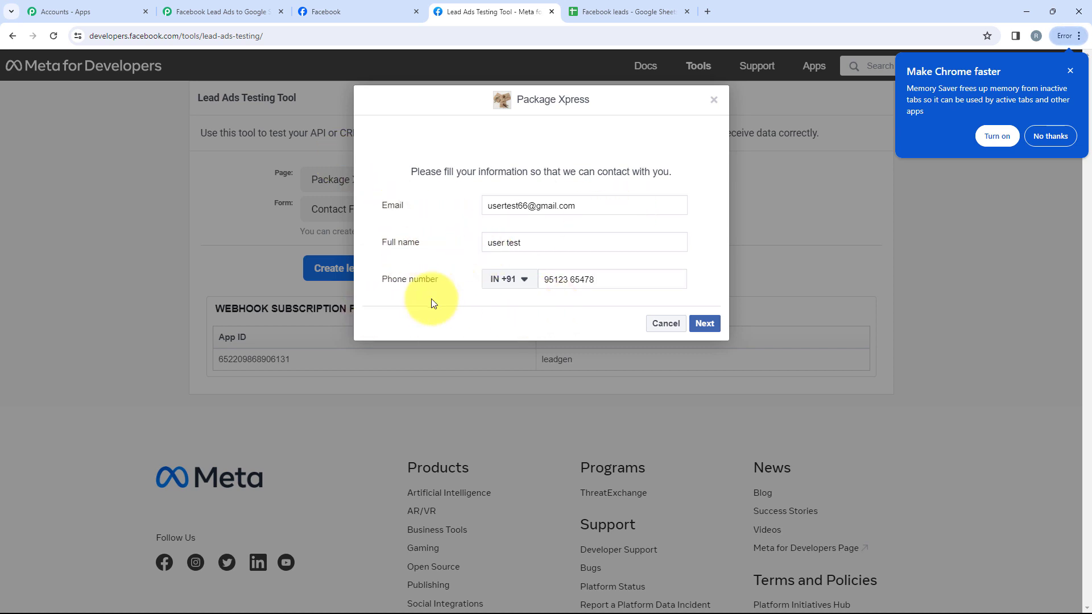
pyautogui.click(718, 333)
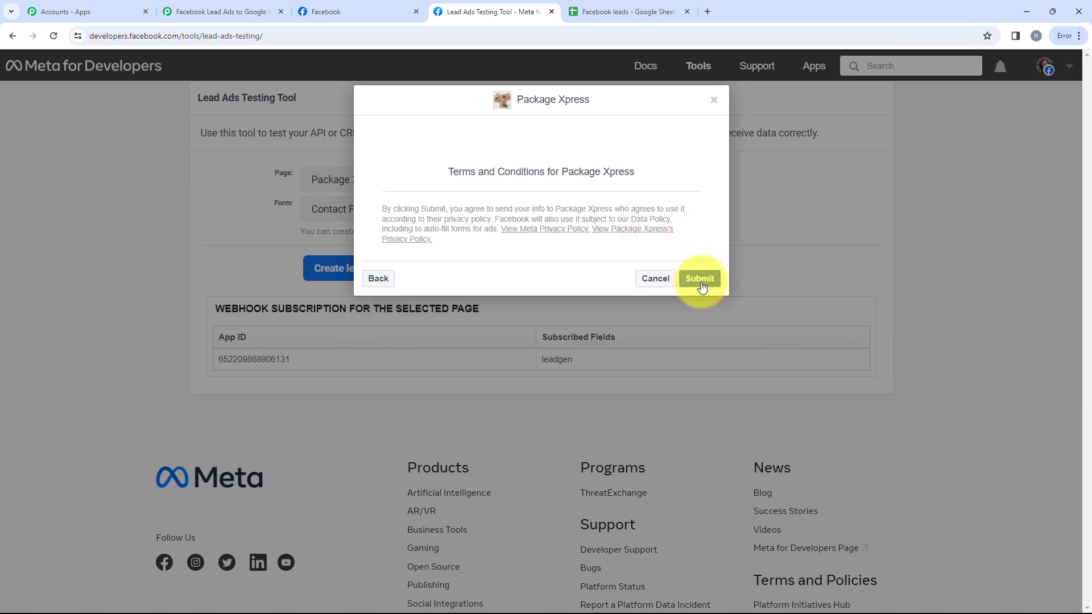
pyautogui.click(701, 281)
pyautogui.click(626, 256)
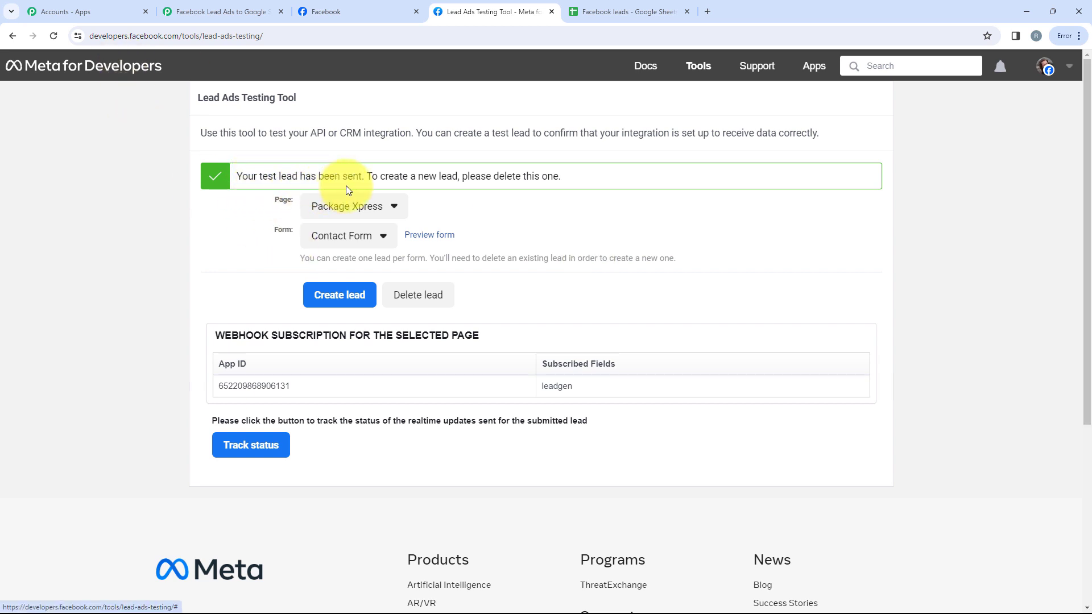
# In Pabbly Connect, collapse the Facebook Lead Ads trigger and expand the Google Sheets action
pyautogui.click(186, 5)
pyautogui.scroll(-3, 370, 353)
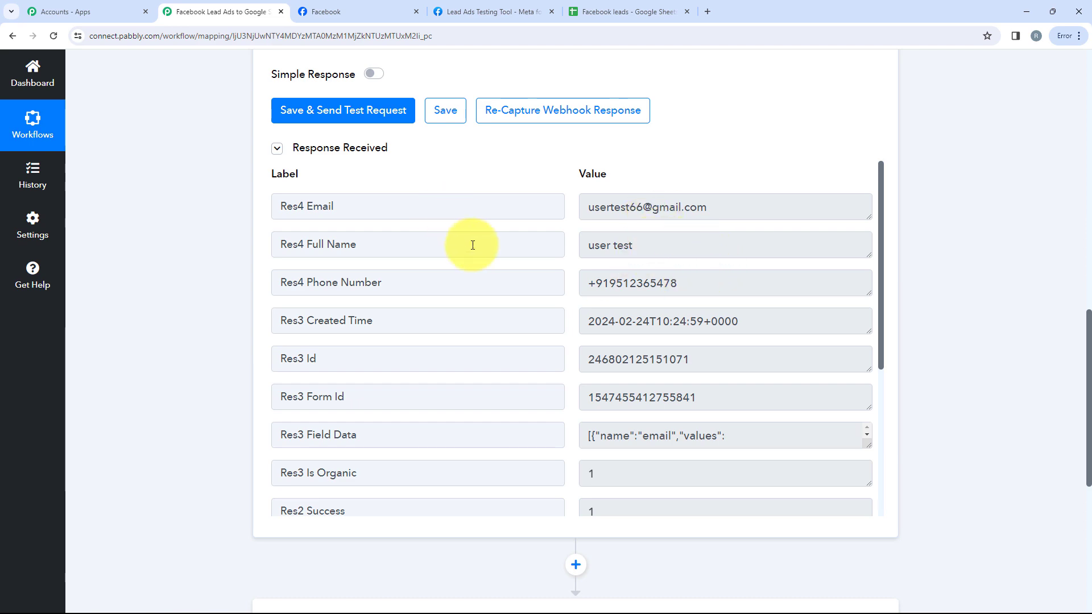
pyautogui.scroll(10, 463, 261)
pyautogui.scroll(3, 459, 261)
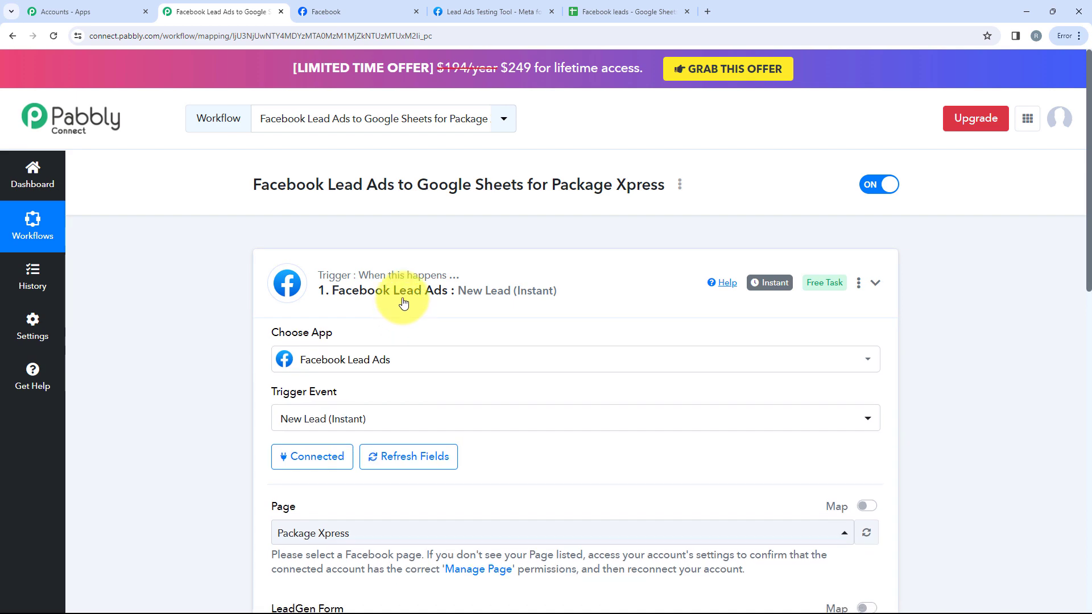
pyautogui.click(401, 298)
pyautogui.scroll(-1, 391, 335)
pyautogui.click(381, 344)
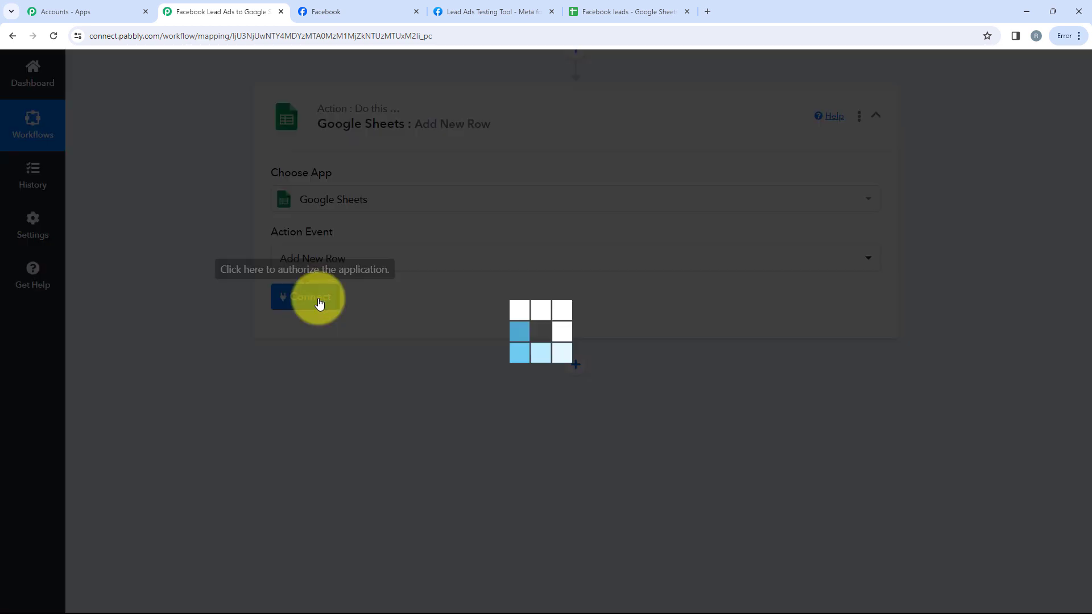
# Add a new Google Sheets connection by signing in with Google and allowing access
pyautogui.click(317, 298)
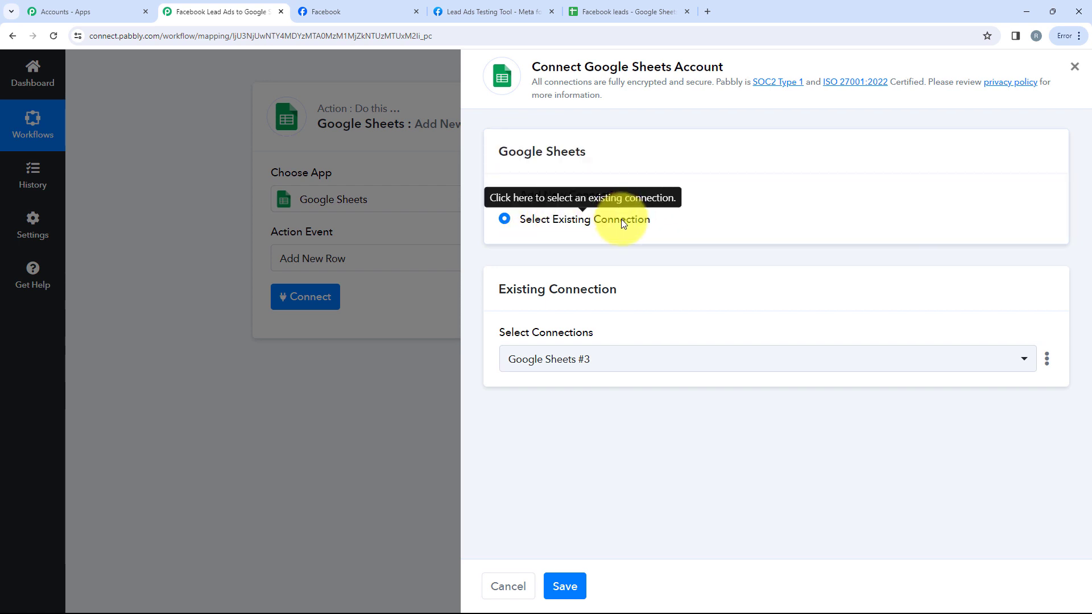
pyautogui.click(533, 193)
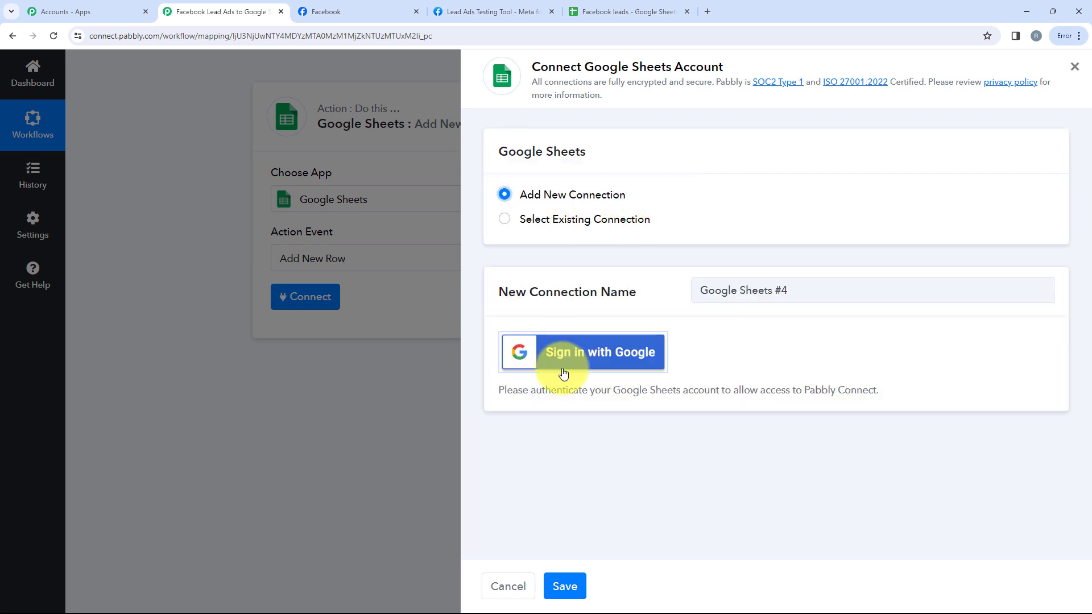
pyautogui.click(623, 359)
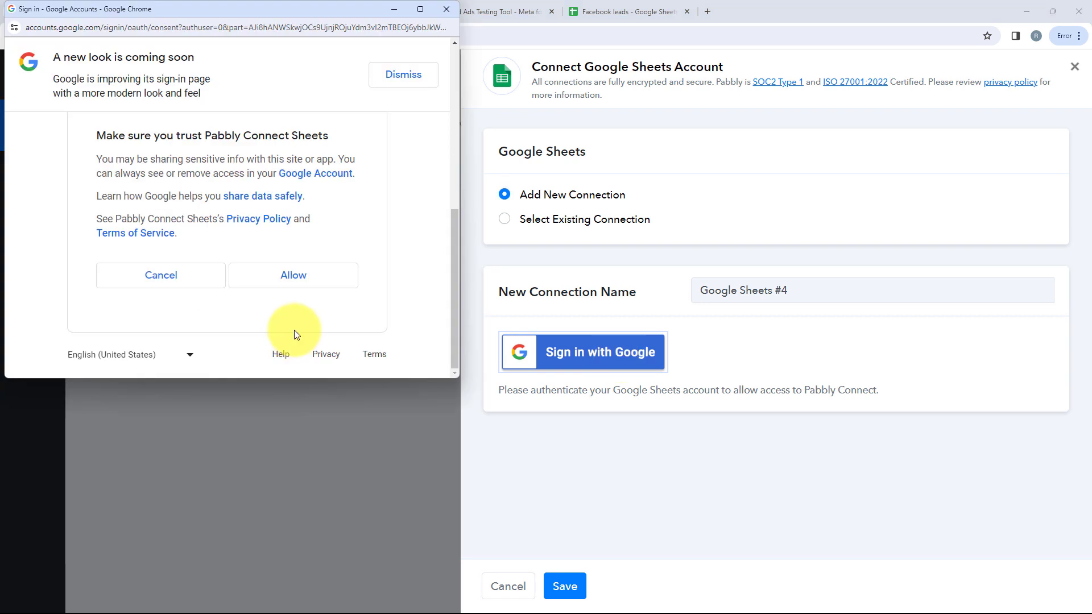
pyautogui.click(276, 278)
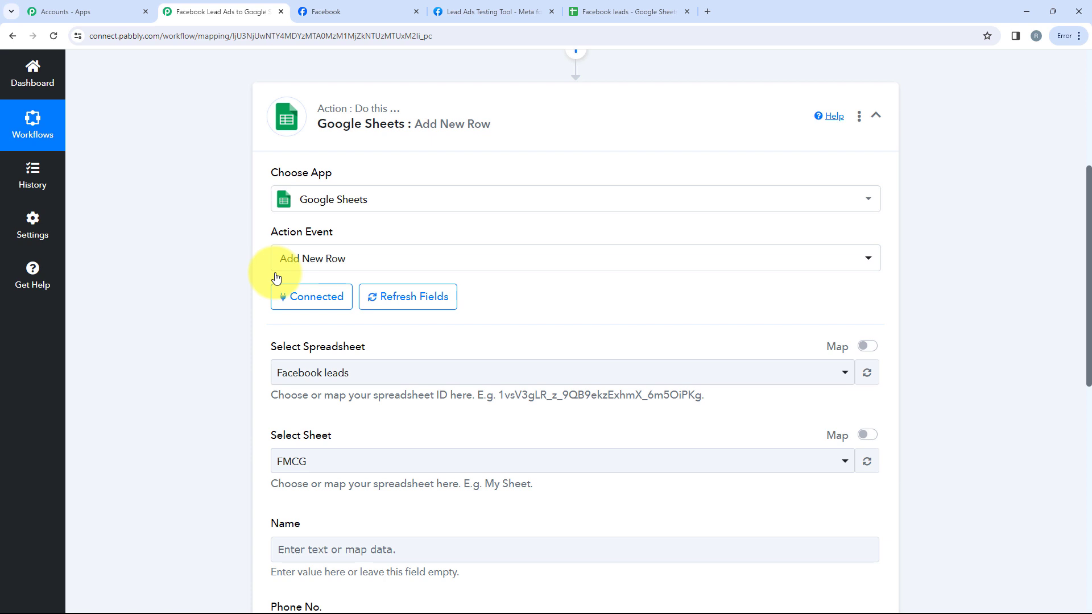
# Review the sheet tabs of the Facebook leads spreadsheet in Google Sheets
pyautogui.scroll(-3, 277, 278)
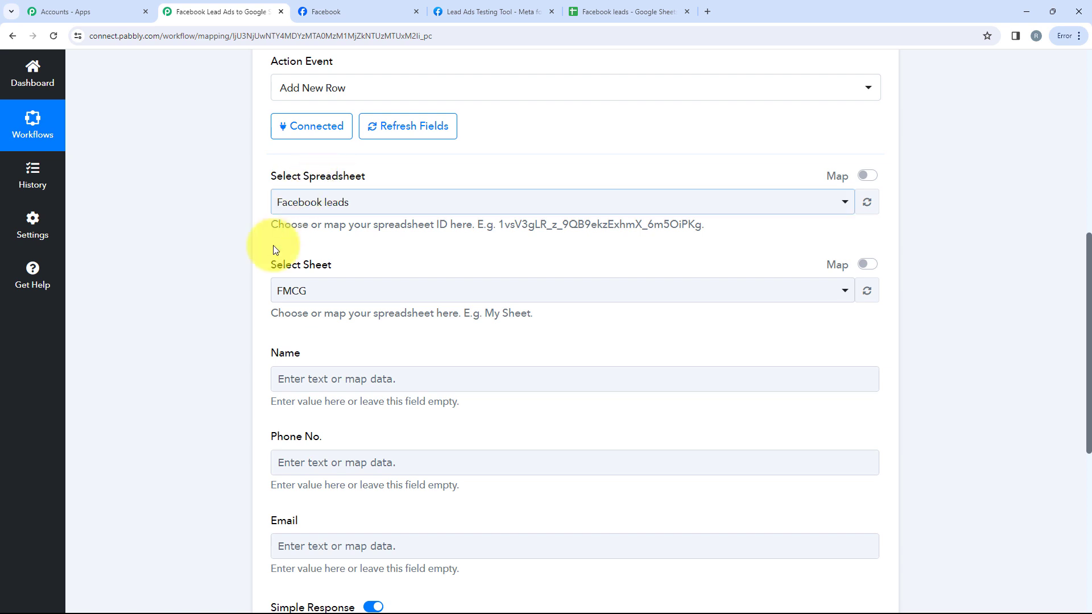
pyautogui.scroll(-2, 261, 257)
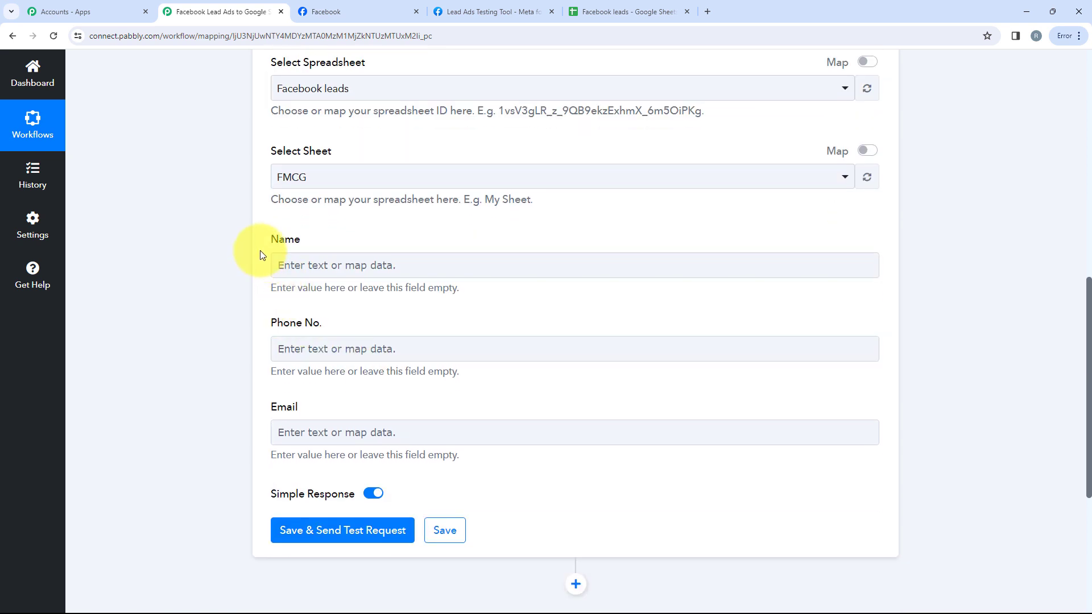
pyautogui.scroll(3, 411, 416)
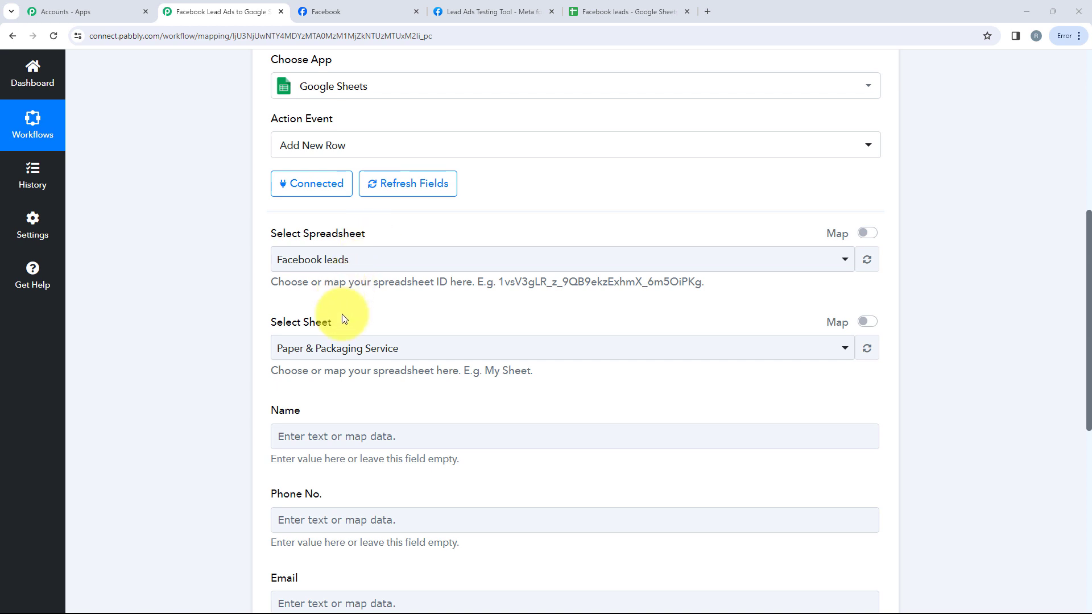
pyautogui.hotkey('ctrl', '5')
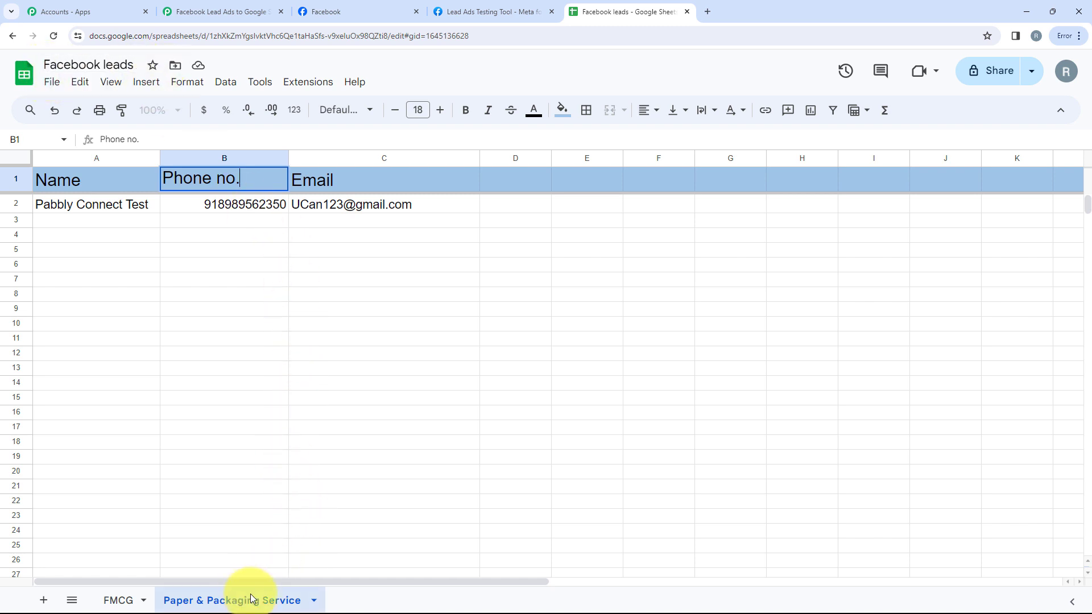
# Select the Facebook leads spreadsheet and the Paper & Packaging Service sheet in the action
pyautogui.click(228, 10)
pyautogui.click(359, 265)
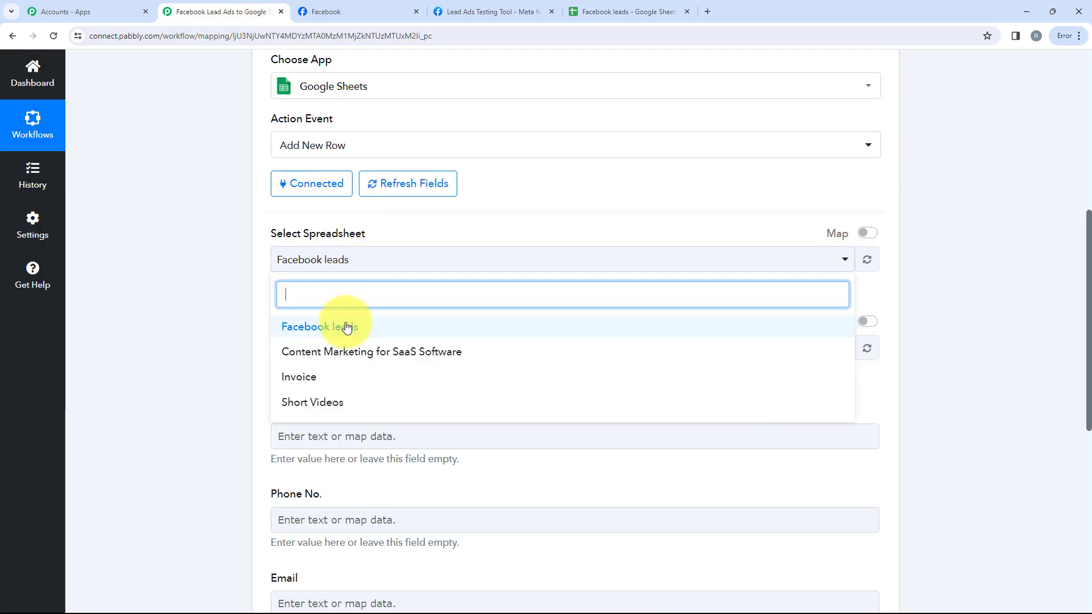
pyautogui.click(349, 325)
pyautogui.click(356, 350)
pyautogui.click(378, 441)
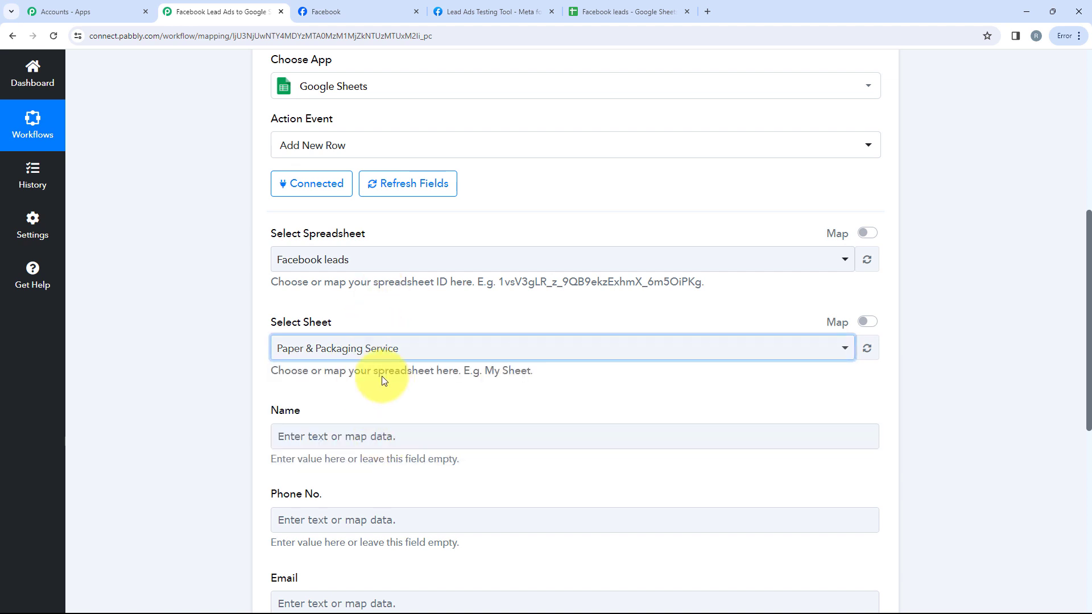
pyautogui.scroll(-4, 390, 370)
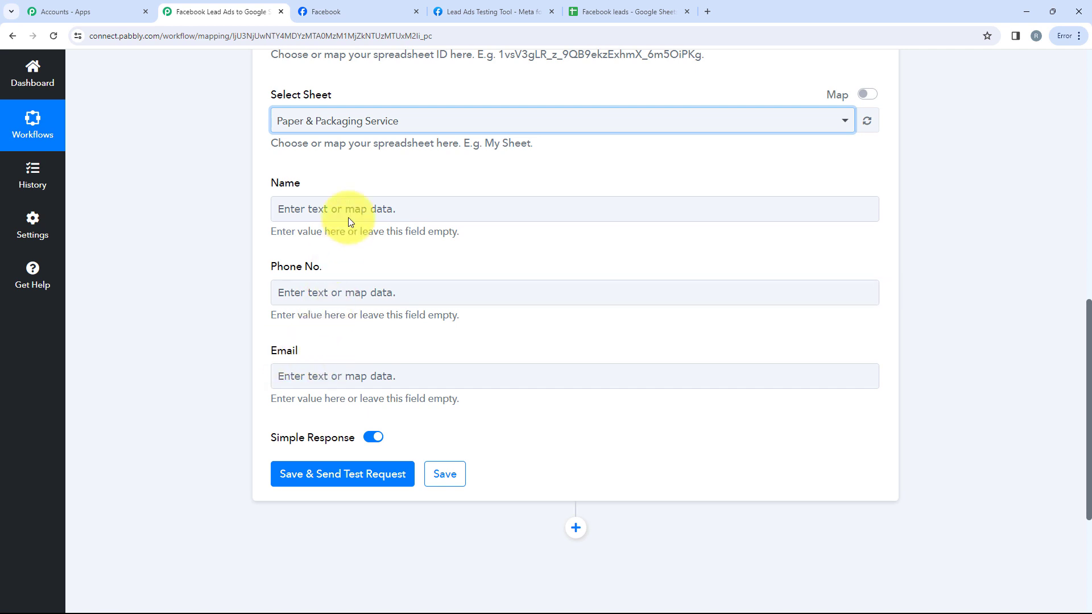
pyautogui.click(348, 217)
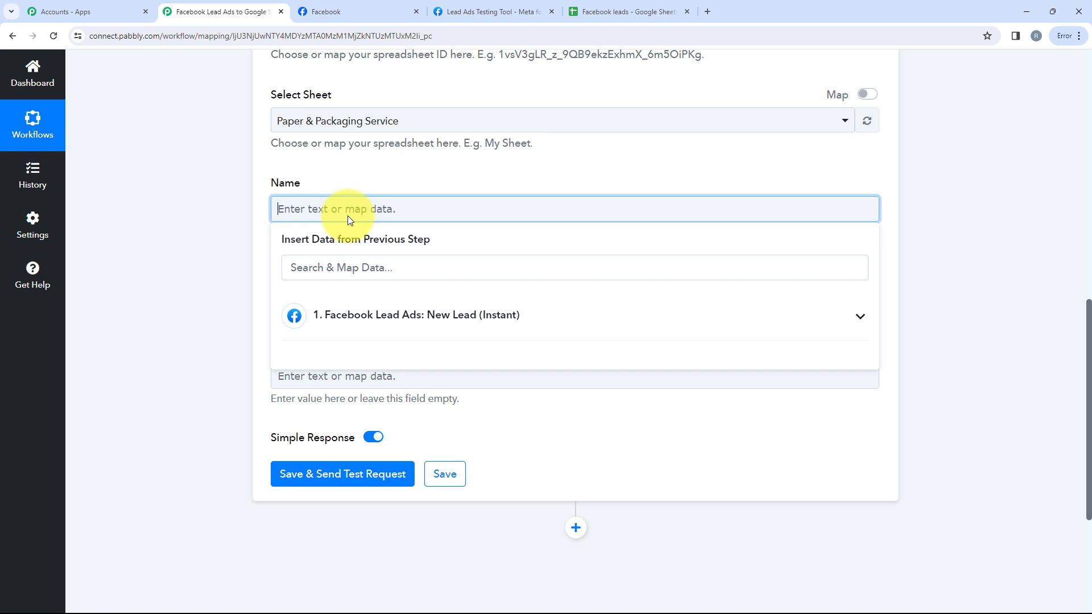
# Map the lead's Full Name into Name and Phone Number into Phone No
pyautogui.click(410, 324)
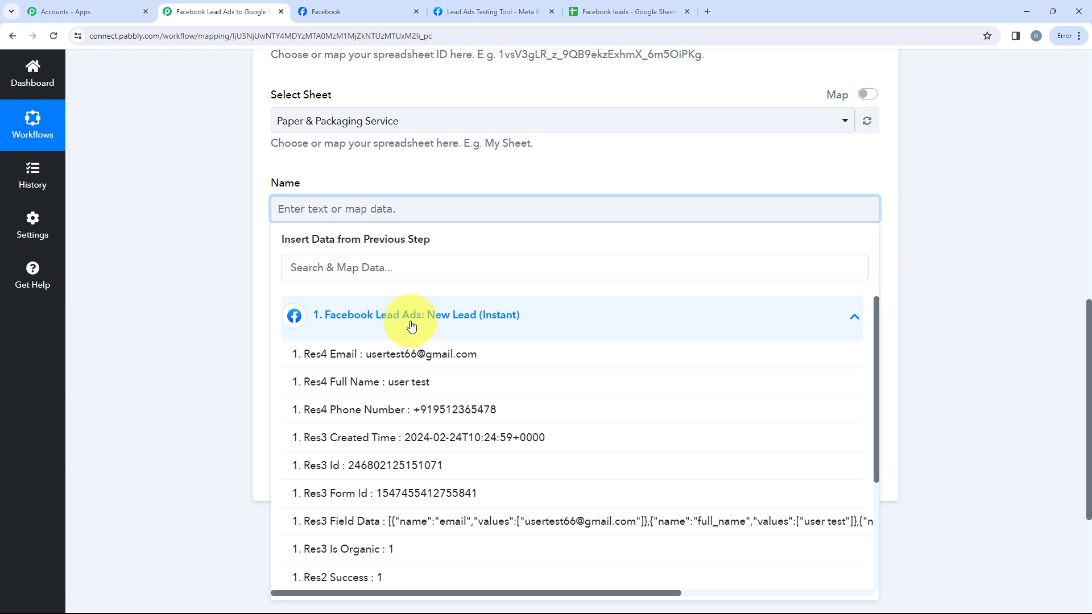
pyautogui.click(430, 268)
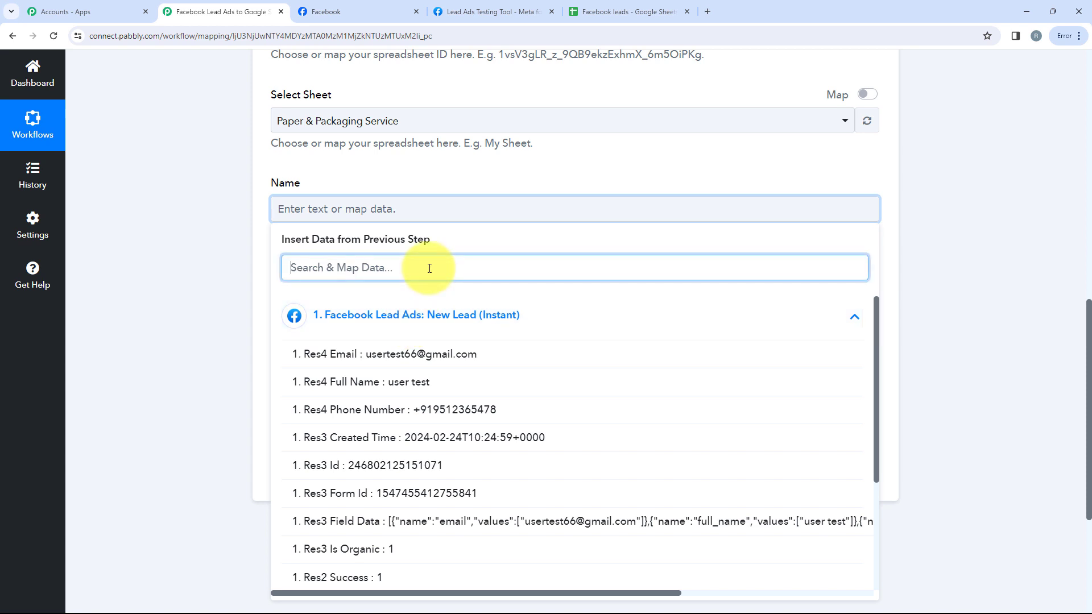
pyautogui.write('nam')
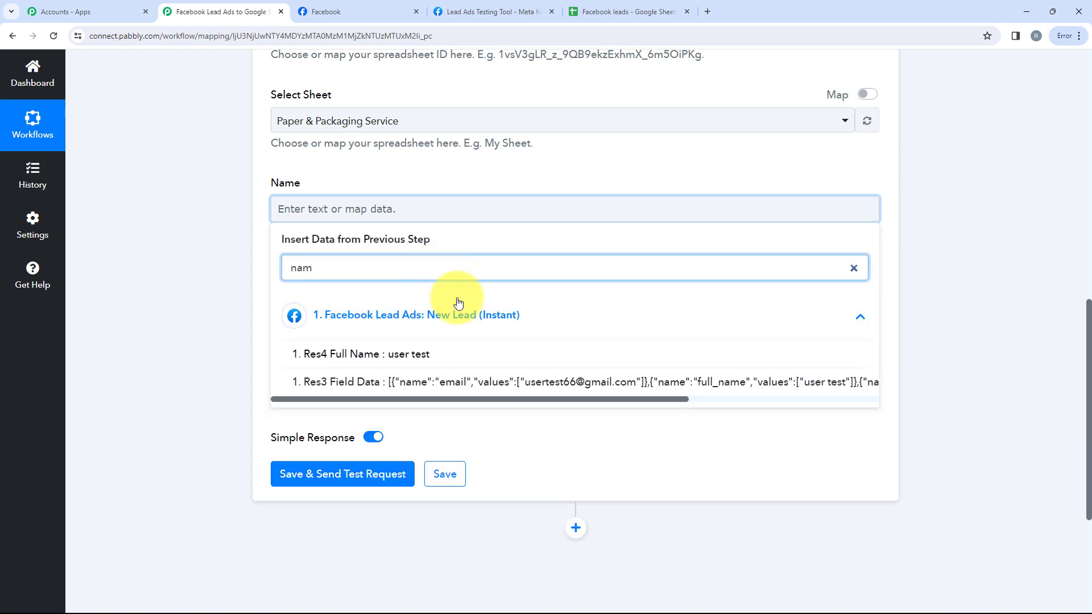
pyautogui.click(441, 353)
pyautogui.click(241, 279)
pyautogui.click(305, 293)
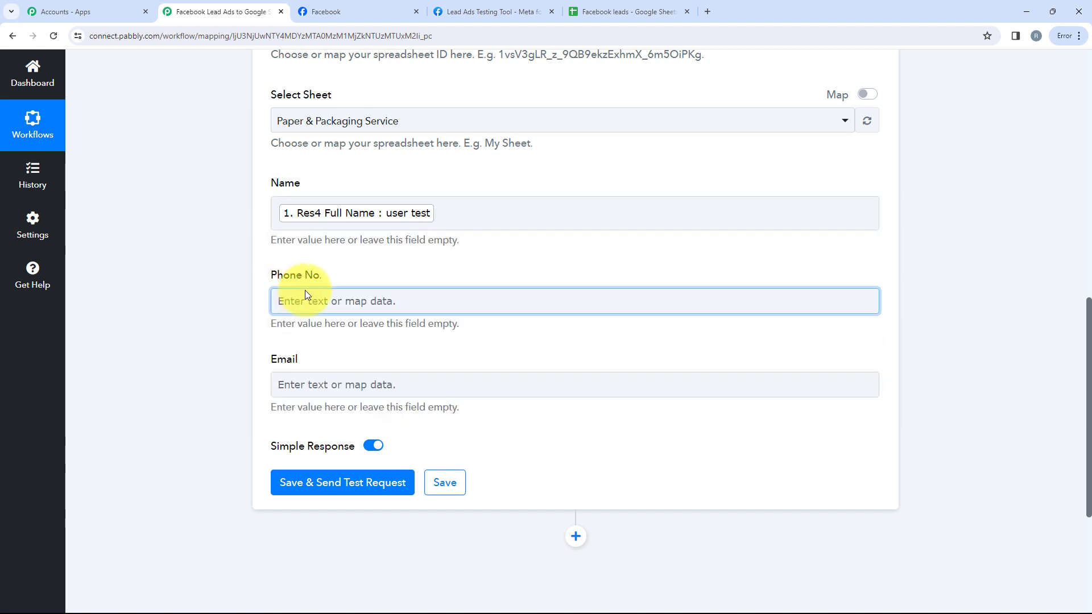
pyautogui.click(349, 349)
pyautogui.write('pho')
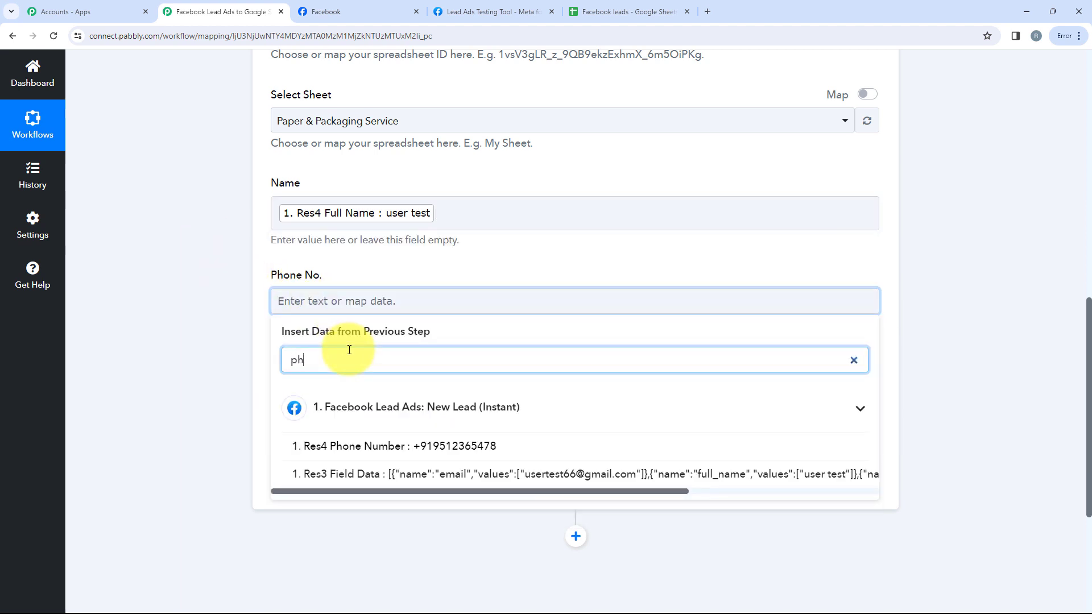
pyautogui.click(330, 376)
# Map the lead's Email into the Email field and send a test row
pyautogui.click(302, 392)
pyautogui.click(347, 449)
pyautogui.write('em')
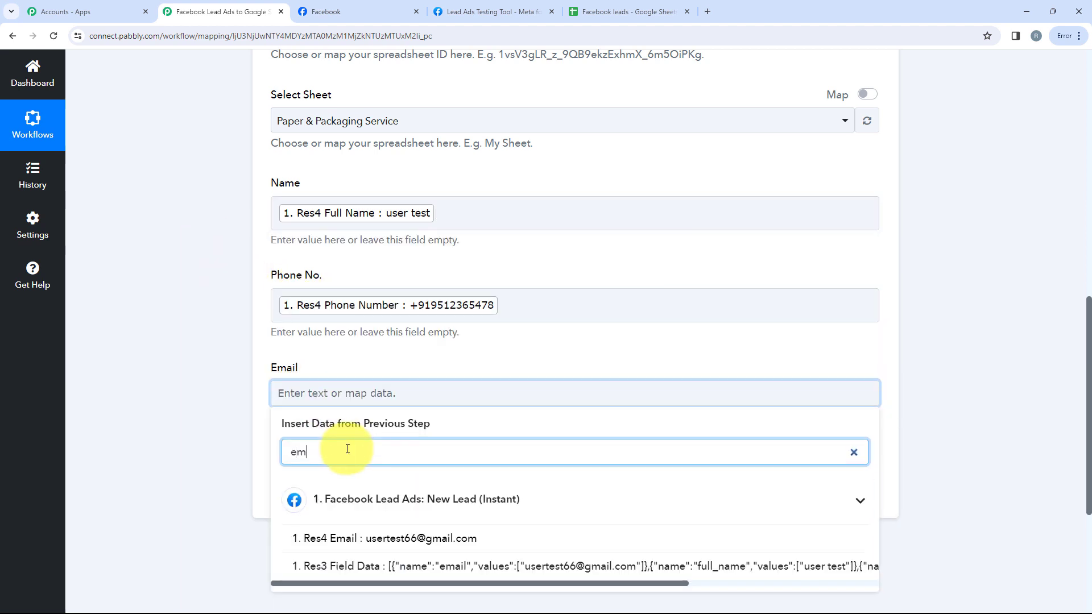
pyautogui.click(341, 536)
pyautogui.click(127, 355)
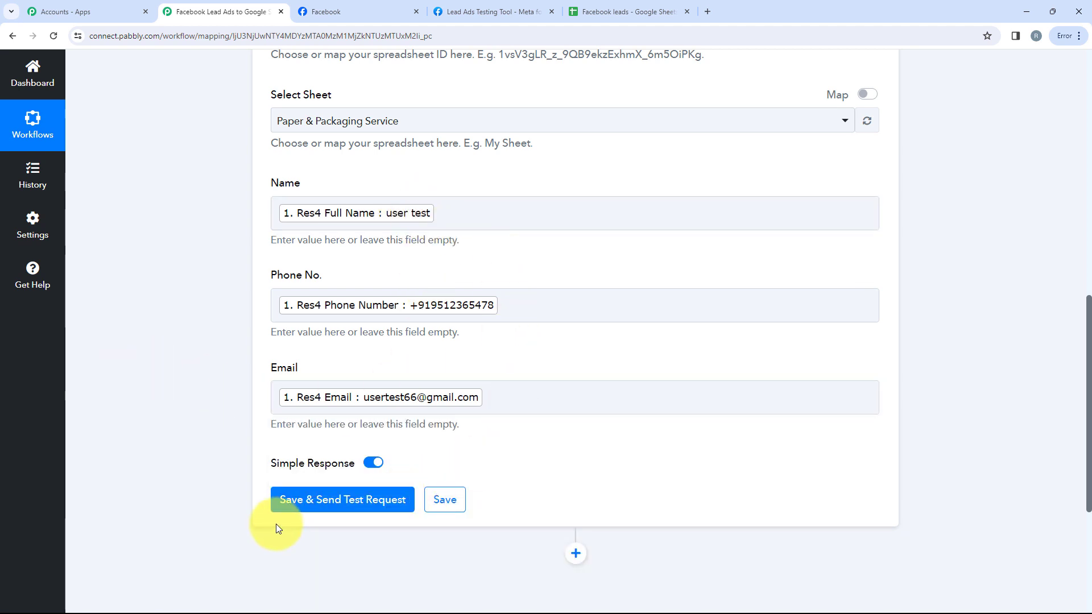
pyautogui.click(349, 508)
pyautogui.scroll(-5, 385, 503)
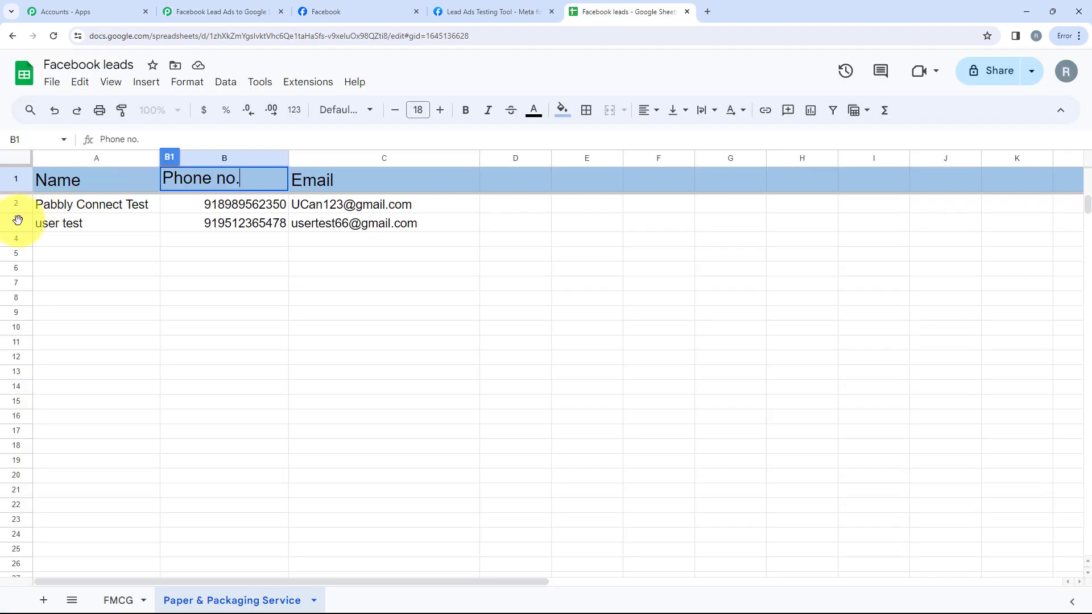
# Inspect the test lead in row 3 of Facebook leads, then return to Pabbly Connect
pyautogui.click(17, 222)
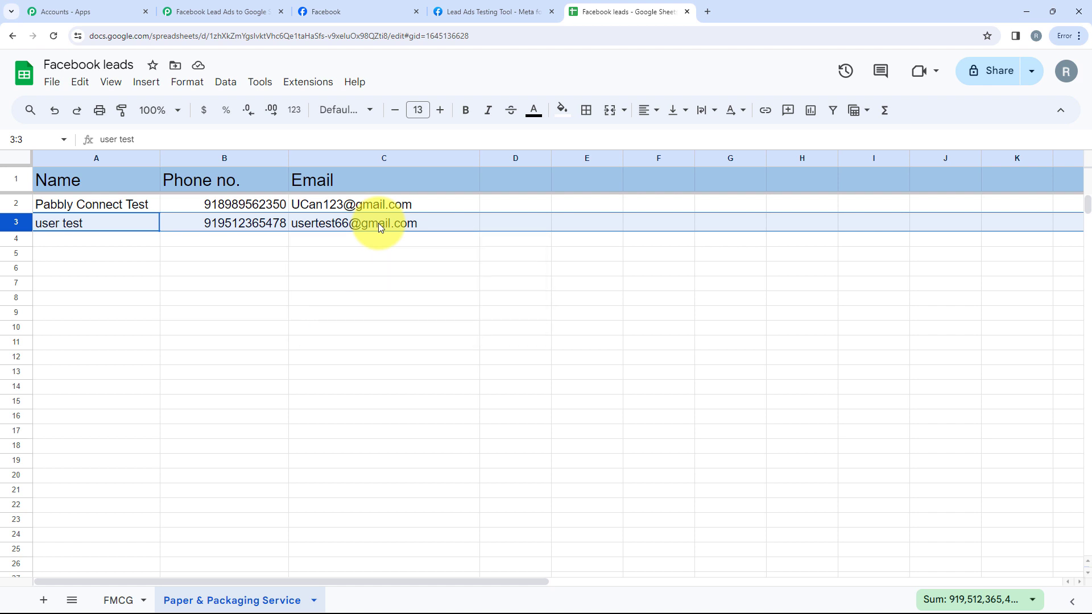
pyautogui.click(188, 10)
pyautogui.moveTo(302, 185)
pyautogui.scroll(12, 302, 185)
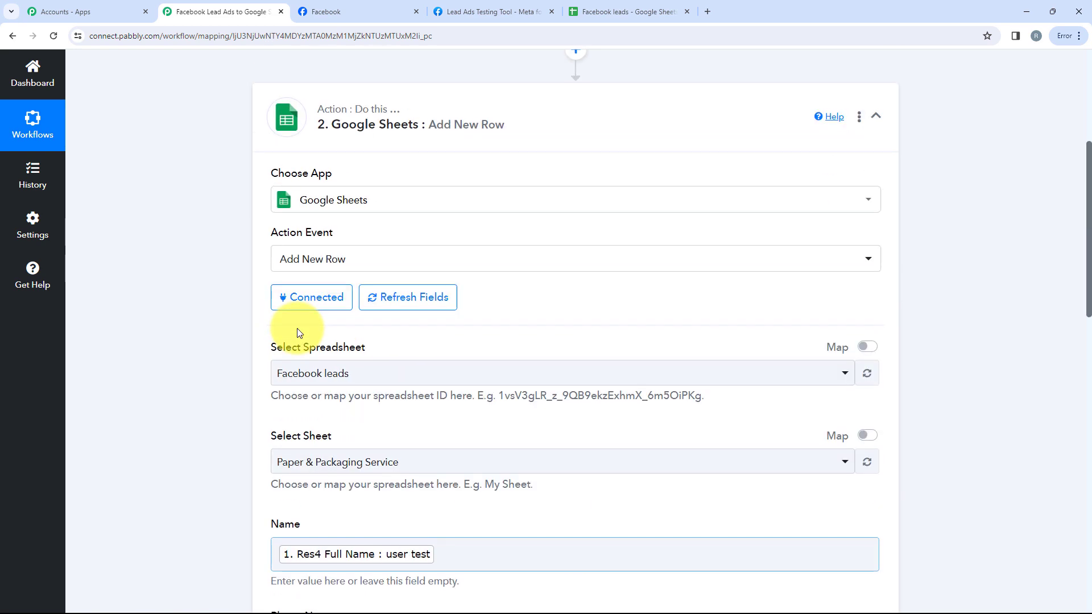
# Collapse the Google Sheets step and delete the earlier test lead in the testing tool
pyautogui.click(394, 284)
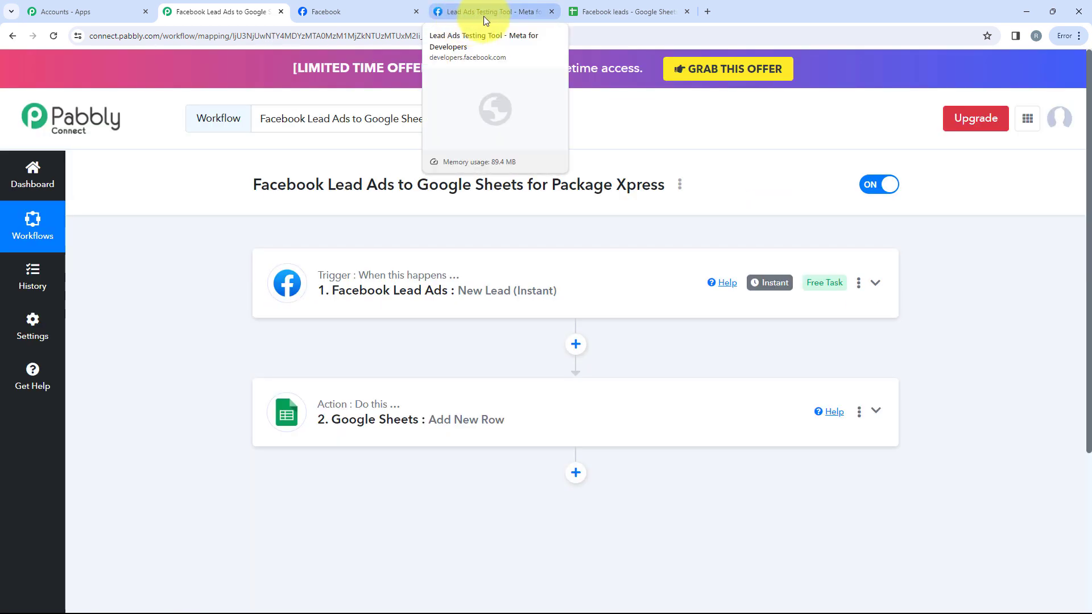
pyautogui.click(489, 13)
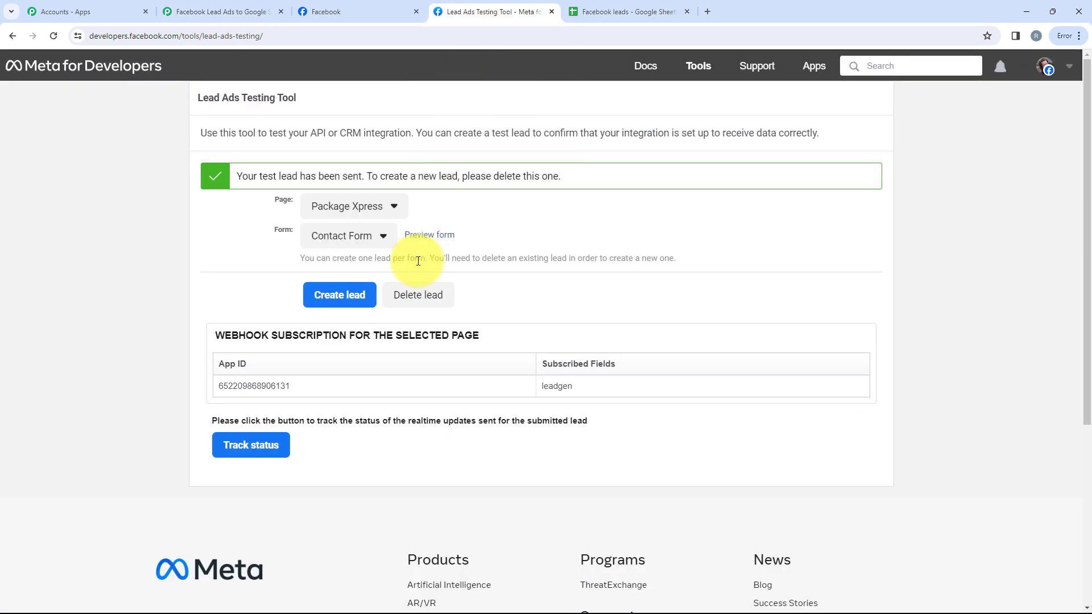
pyautogui.click(421, 296)
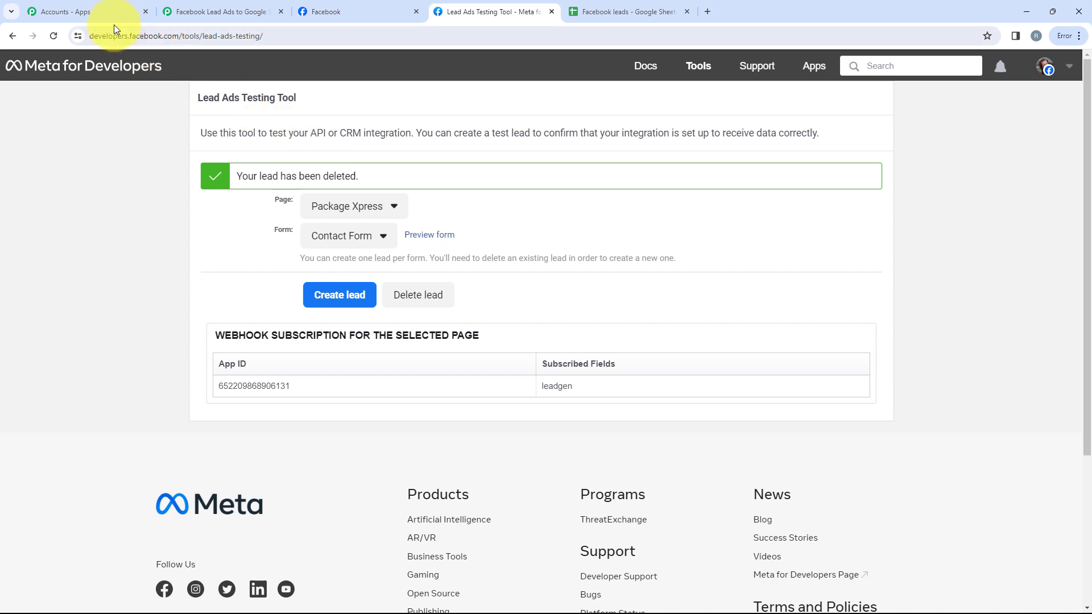
# Reload the testing tool, reselect Package Xpress and Contact Form, and preview the form
pyautogui.click(55, 35)
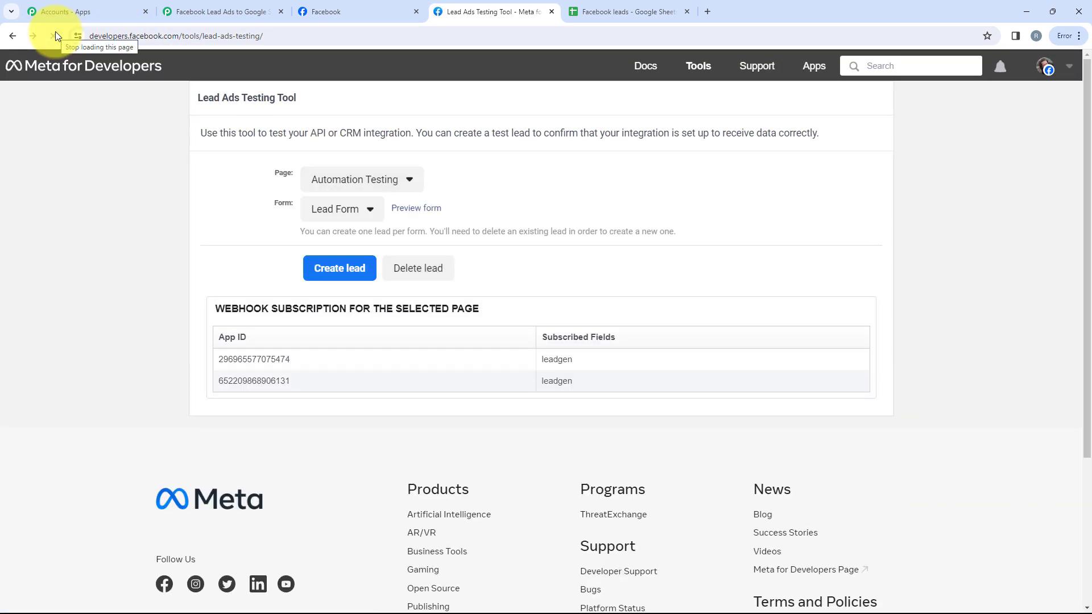
pyautogui.click(349, 192)
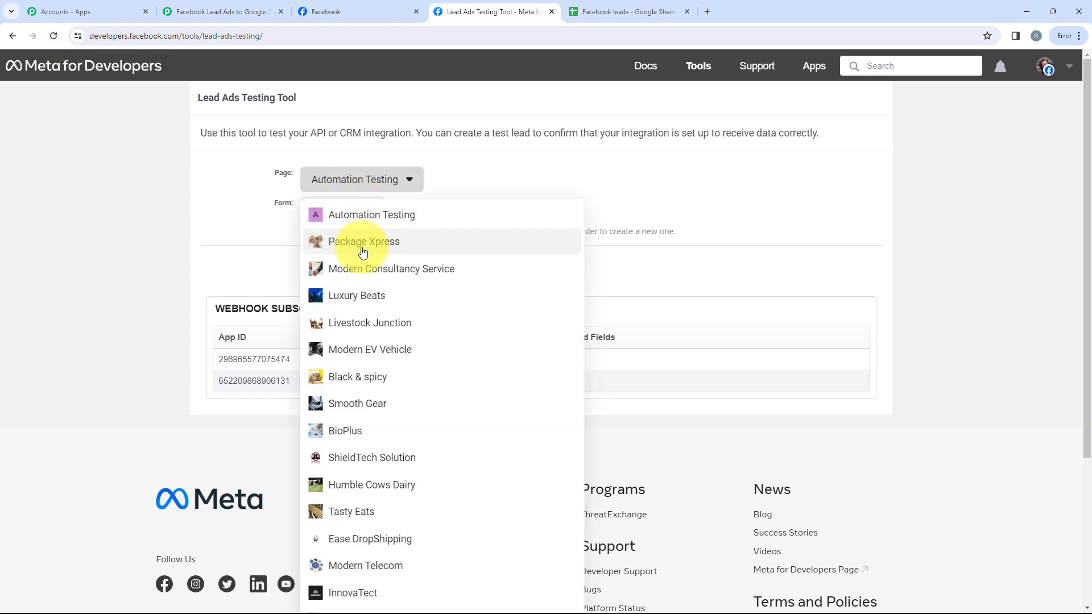
pyautogui.click(363, 252)
pyautogui.click(349, 212)
pyautogui.click(343, 240)
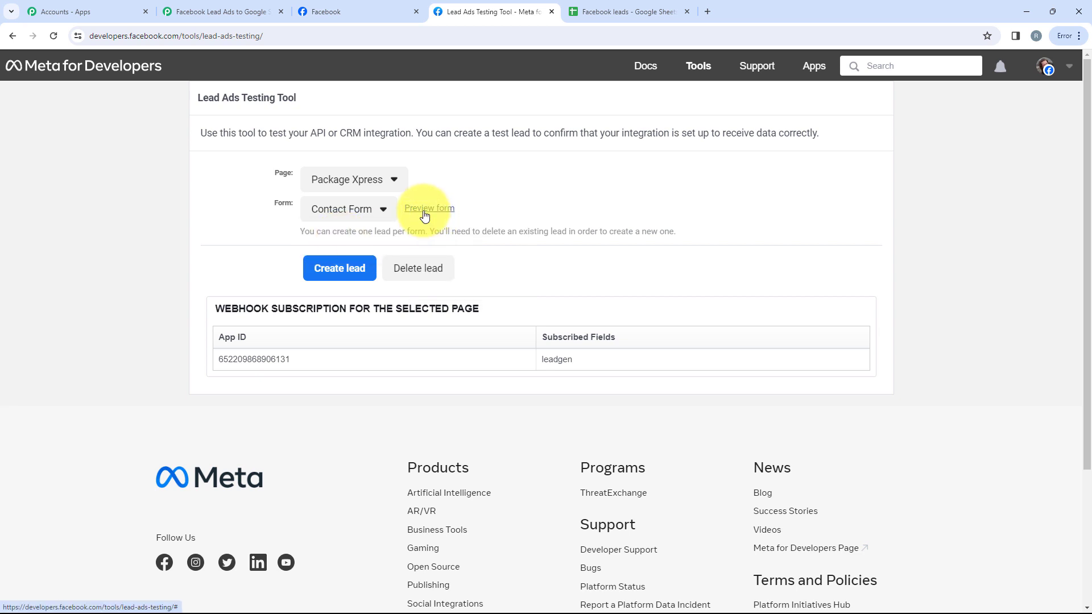
pyautogui.click(424, 215)
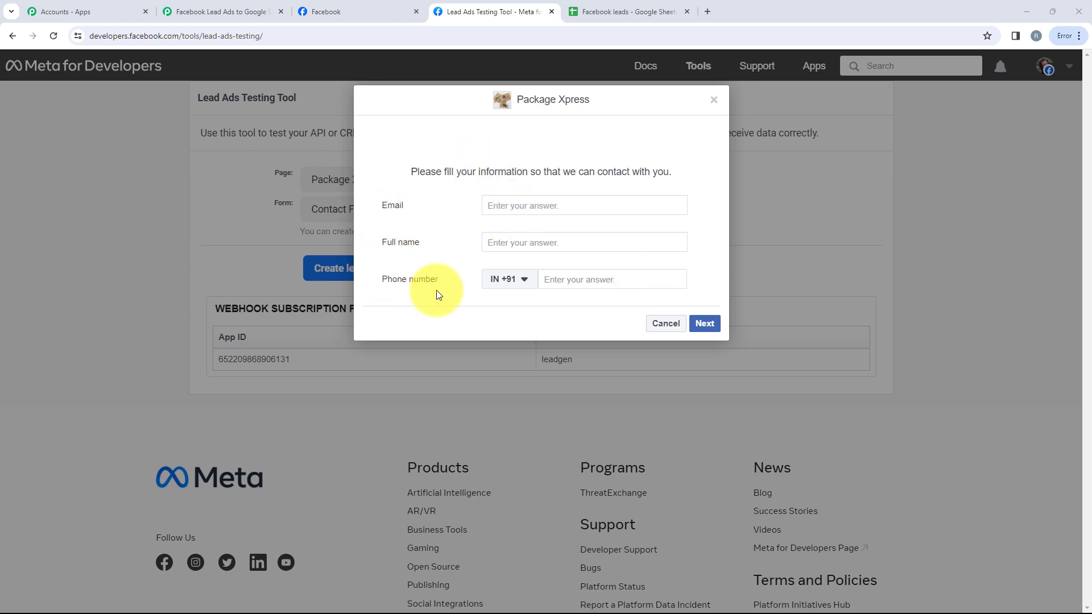
# Fill the form with the Dummy User 2.0 test email, full name and phone number
pyautogui.click(541, 204)
pyautogui.press('capslock')
pyautogui.press('Tab')
pyautogui.write('Dummy User 2.0')
pyautogui.press('Tab')
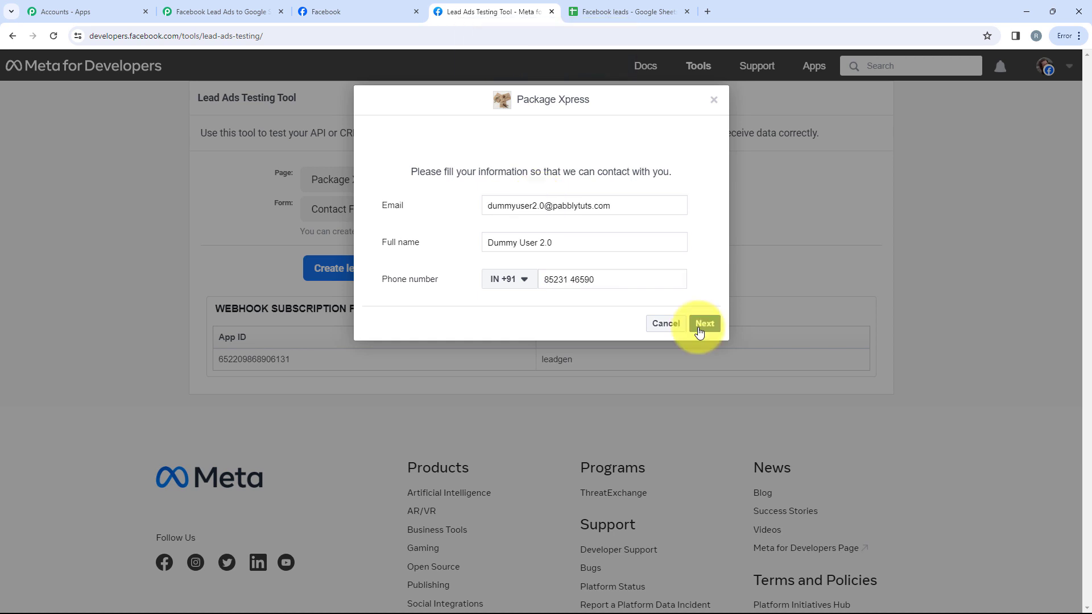
# Submit the test lead, check it in the Facebook leads sheet, and return to Pabbly
pyautogui.click(696, 325)
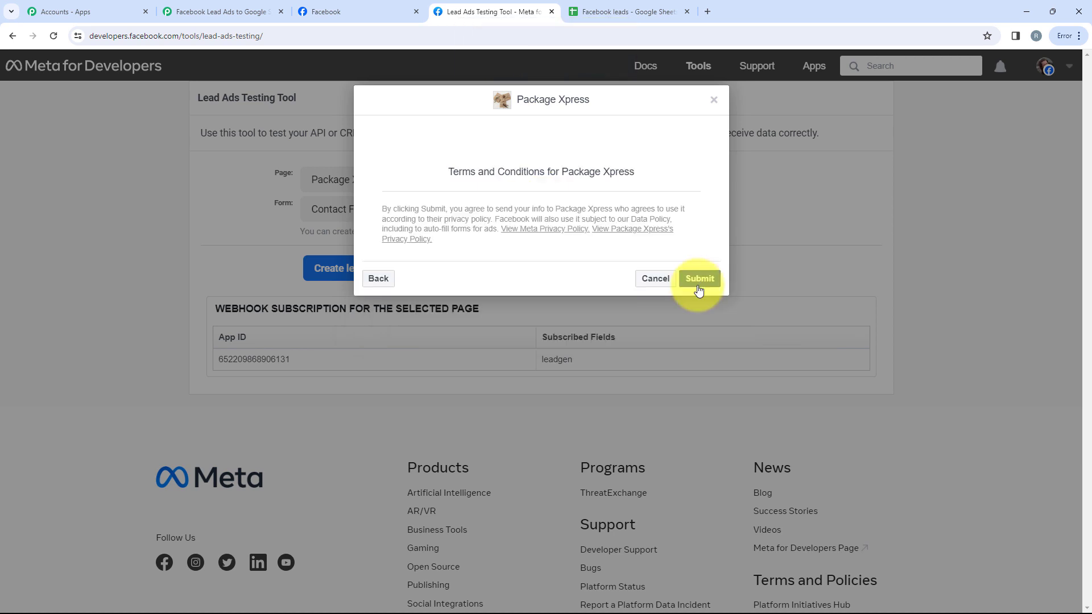
pyautogui.click(699, 279)
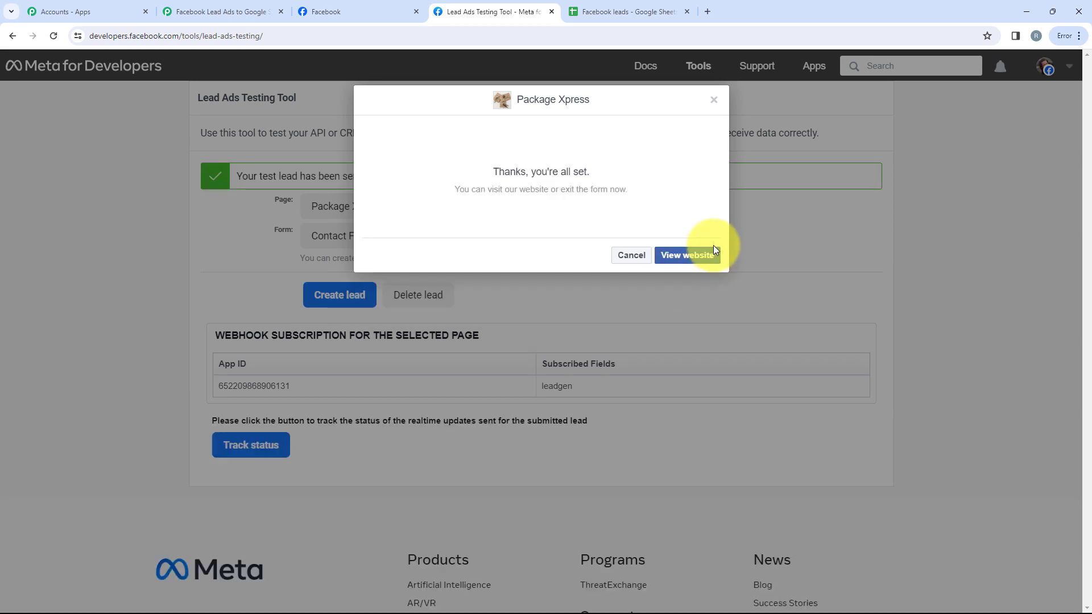
pyautogui.click(647, 258)
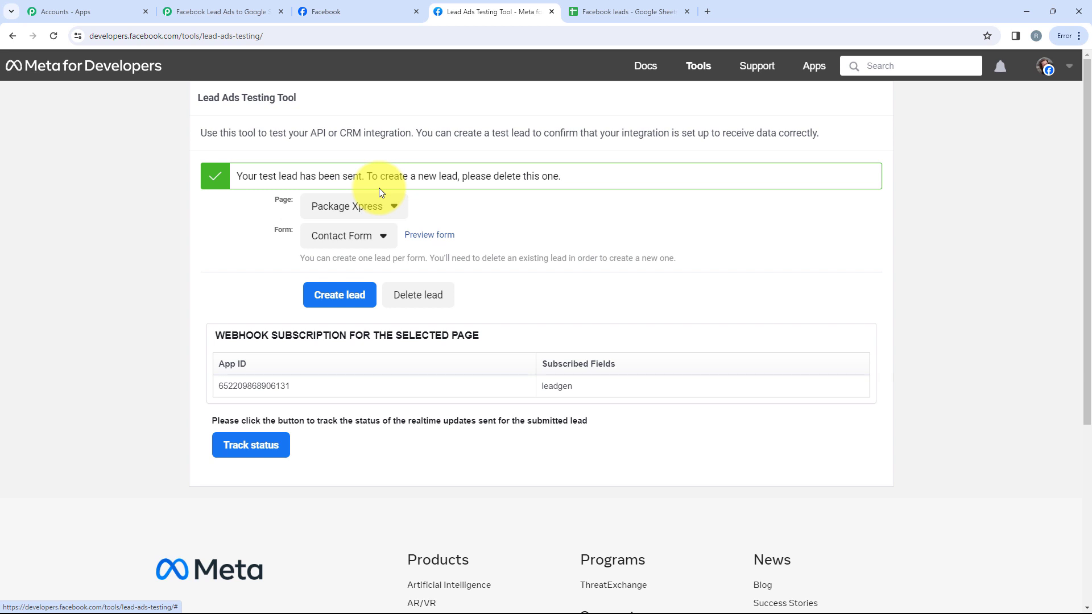
pyautogui.hotkey('ctrl', 'Tab')
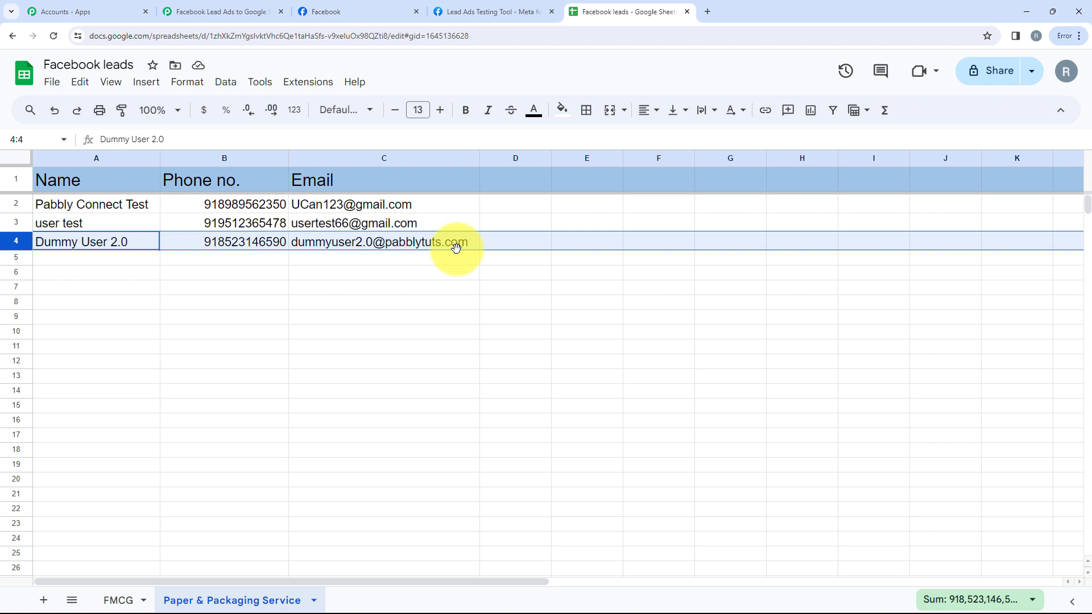
pyautogui.click(250, 12)
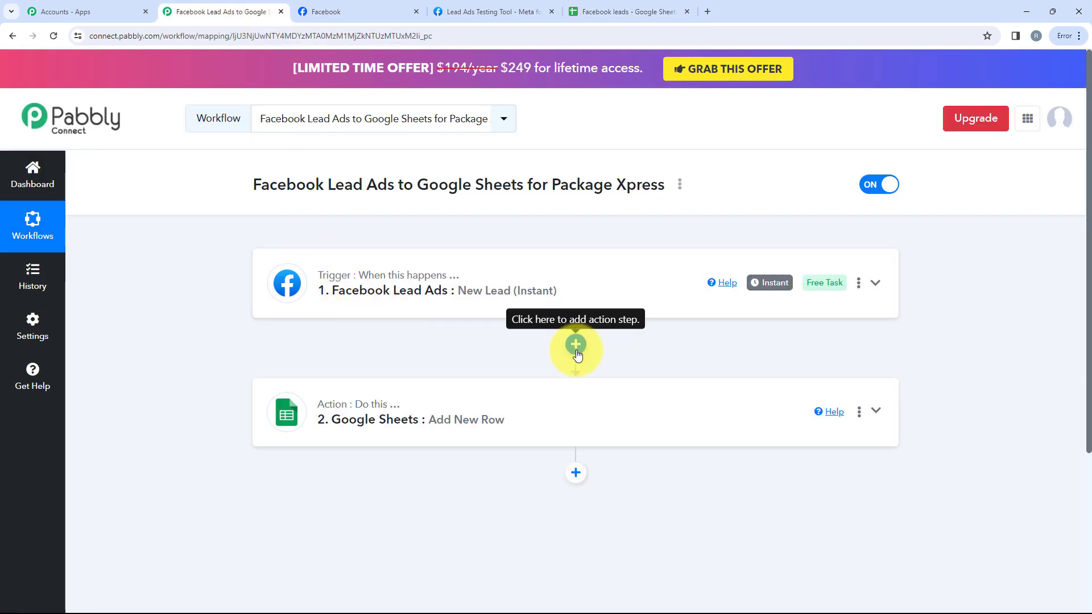
pyautogui.click(361, 290)
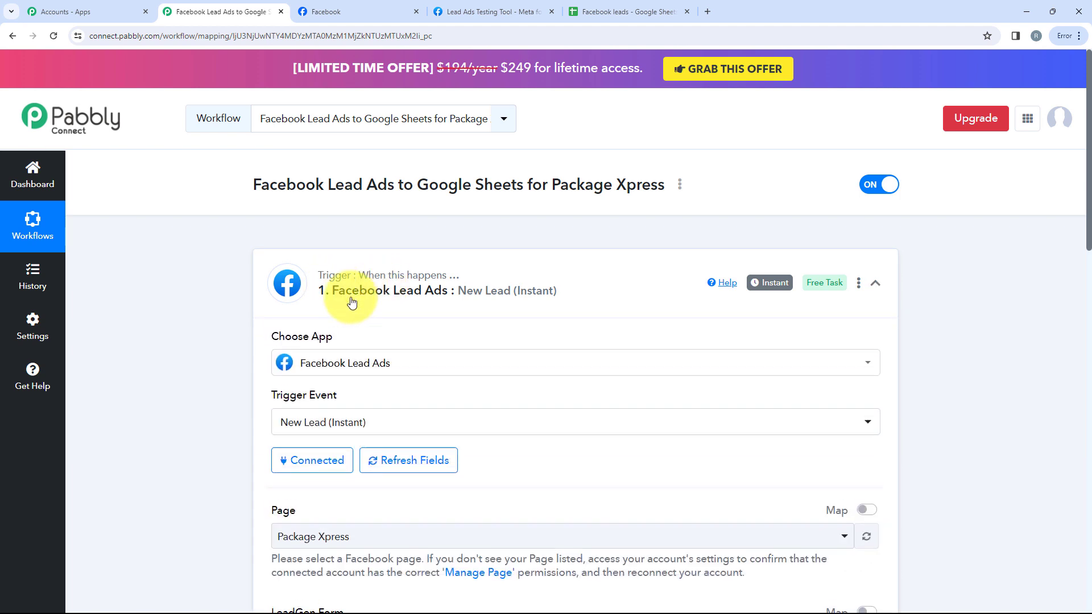
pyautogui.scroll(-2, 323, 347)
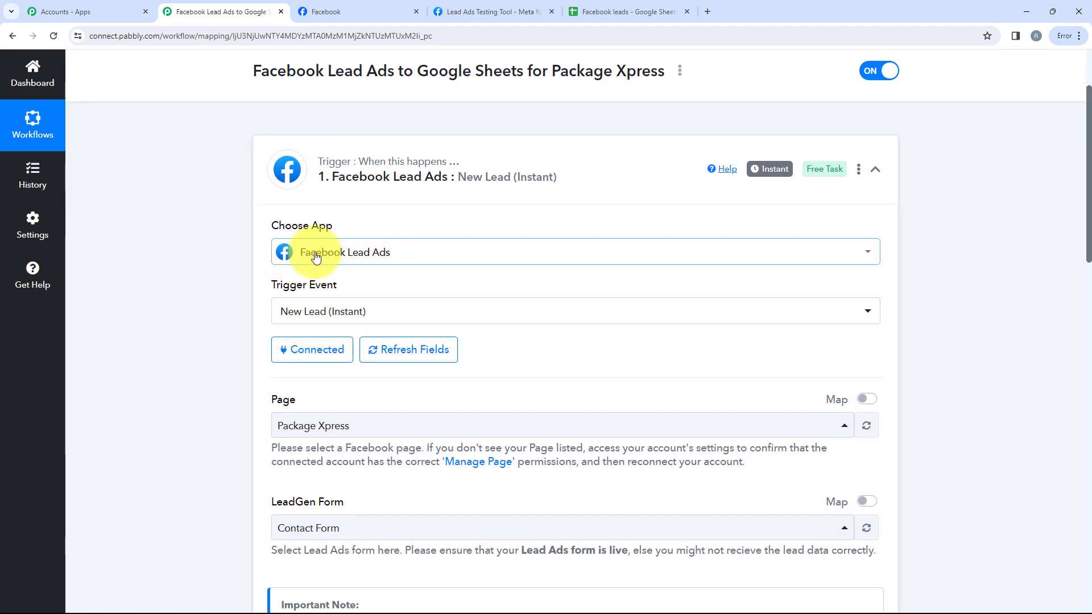
pyautogui.scroll(-1, 389, 283)
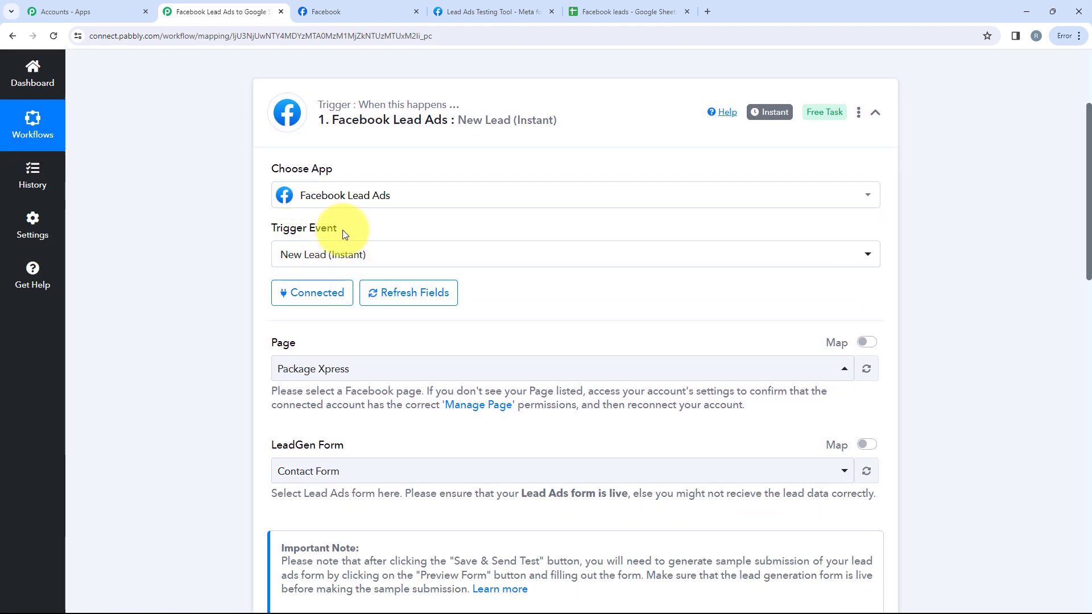
pyautogui.scroll(-1, 353, 250)
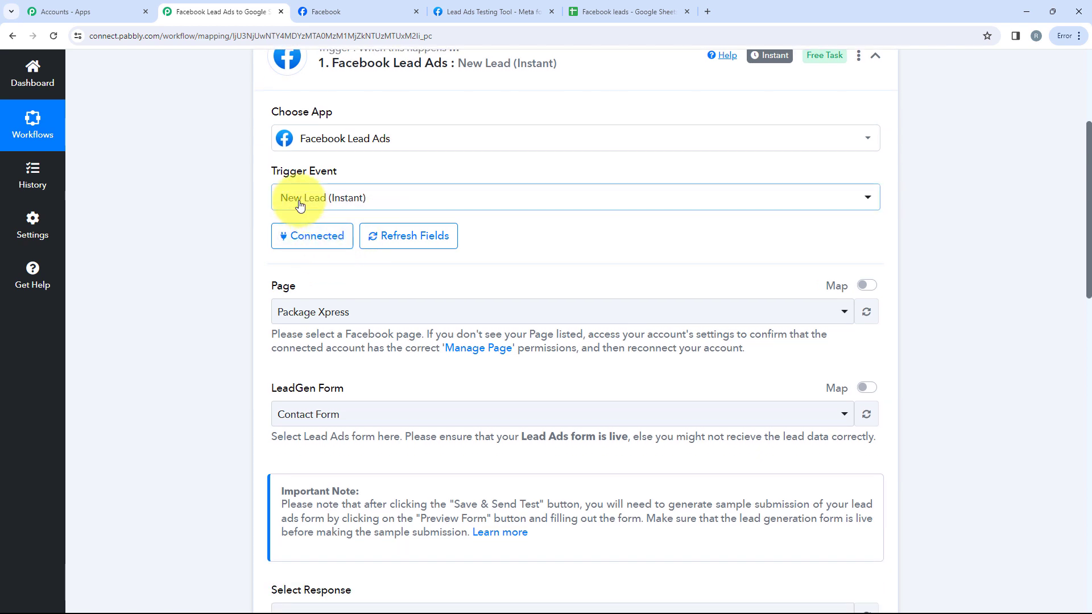
pyautogui.scroll(-2, 383, 222)
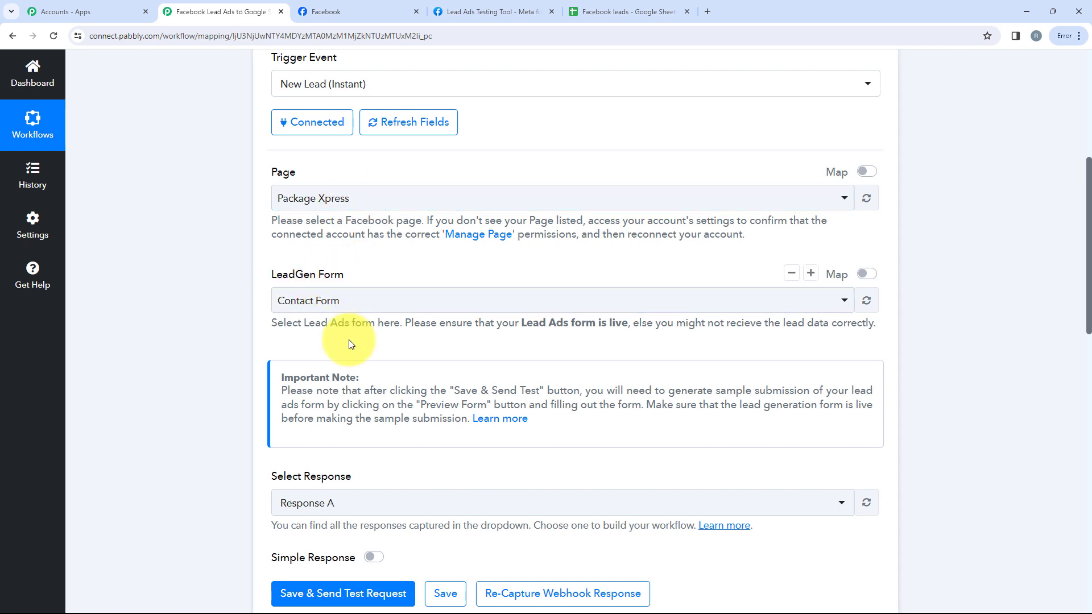
pyautogui.scroll(-1, 349, 340)
pyautogui.scroll(-1, 353, 250)
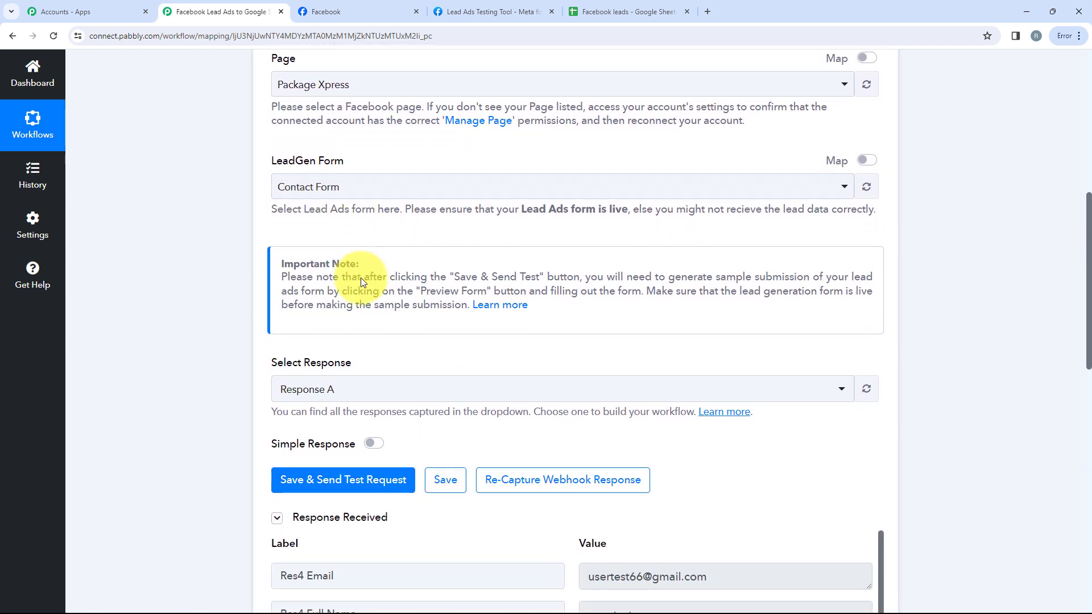
pyautogui.scroll(-3, 361, 283)
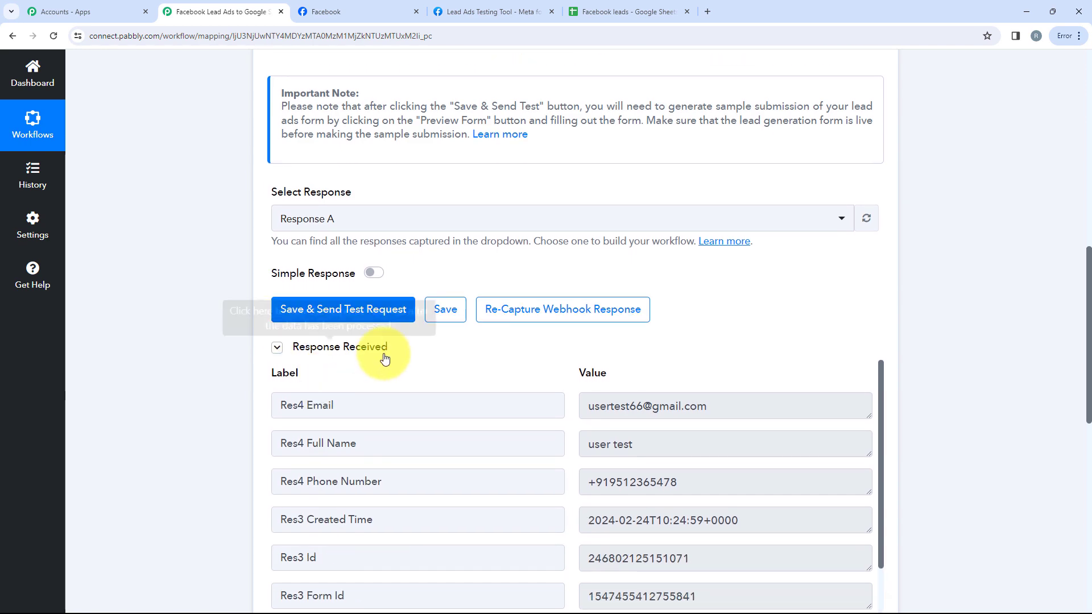
pyautogui.scroll(-10, 383, 357)
pyautogui.click(367, 282)
pyautogui.scroll(20, 365, 310)
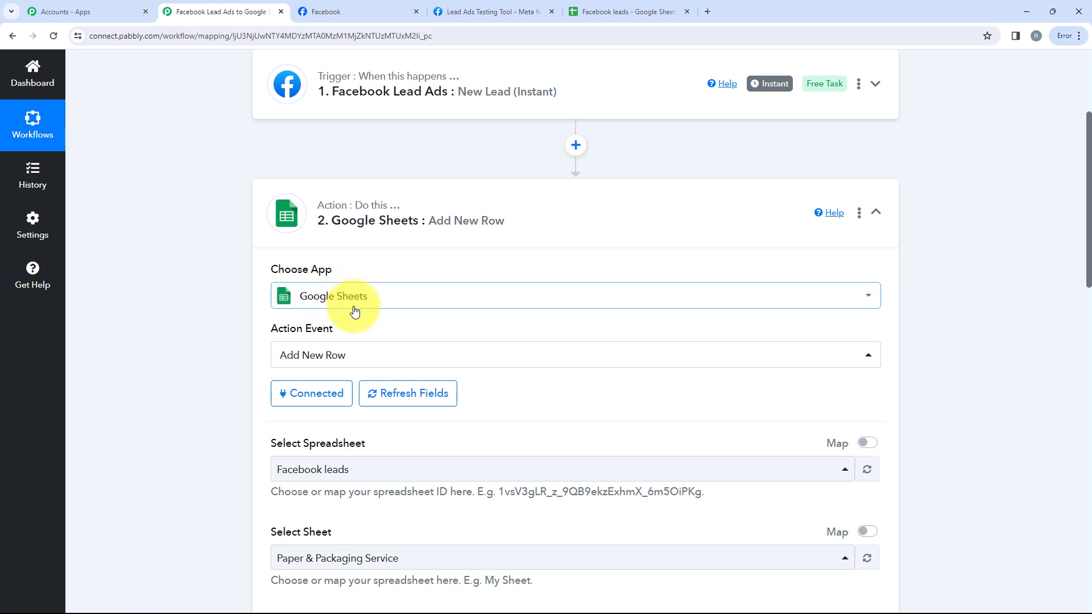
pyautogui.scroll(-1, 353, 308)
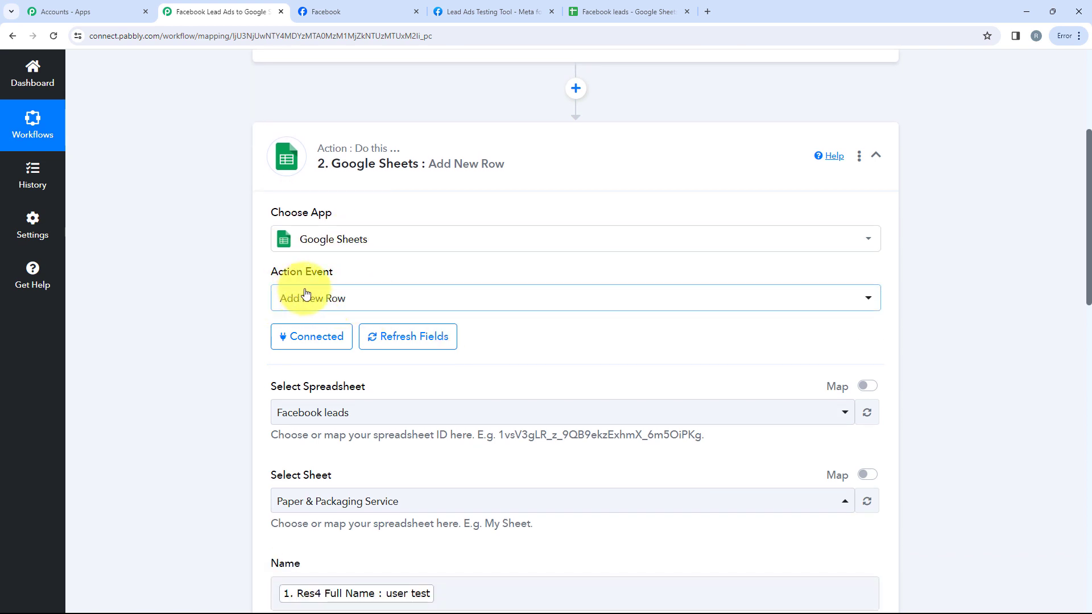
pyautogui.scroll(-3, 354, 312)
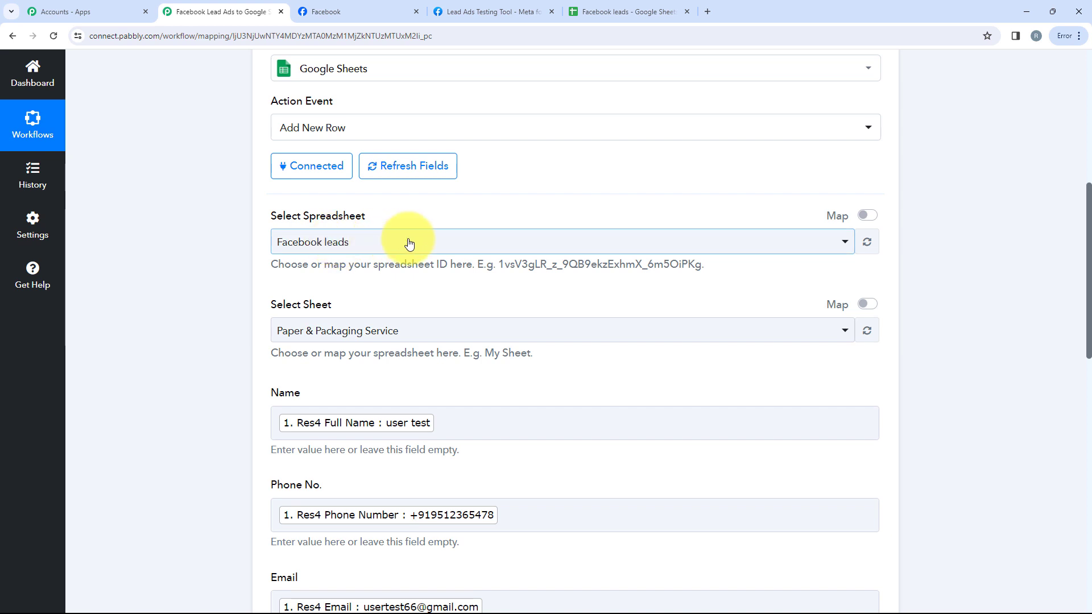
pyautogui.scroll(1, 480, 247)
pyautogui.scroll(-5, 517, 370)
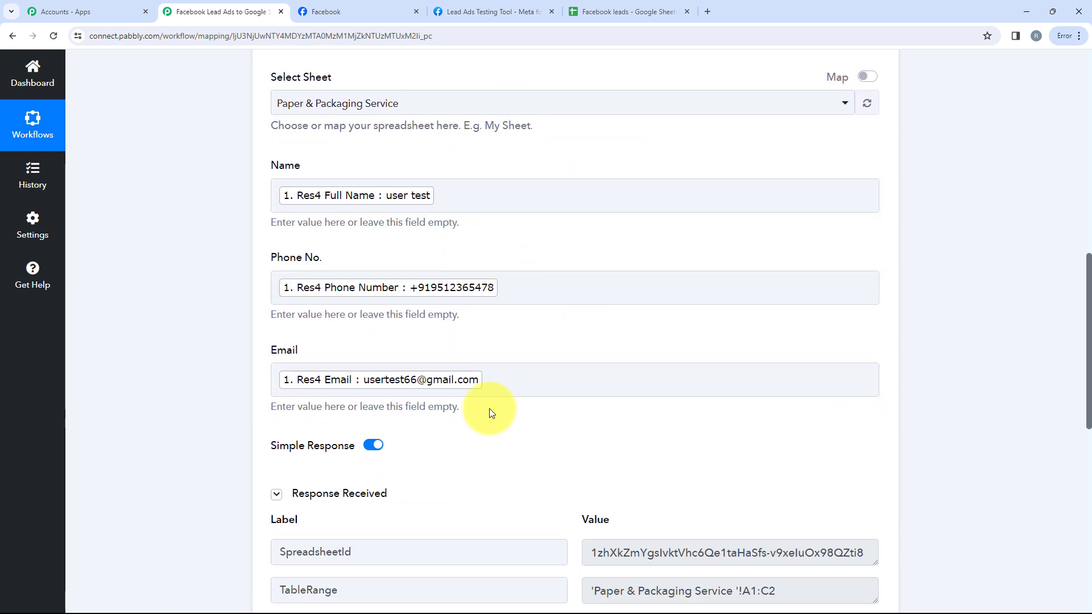
pyautogui.scroll(-9, 441, 433)
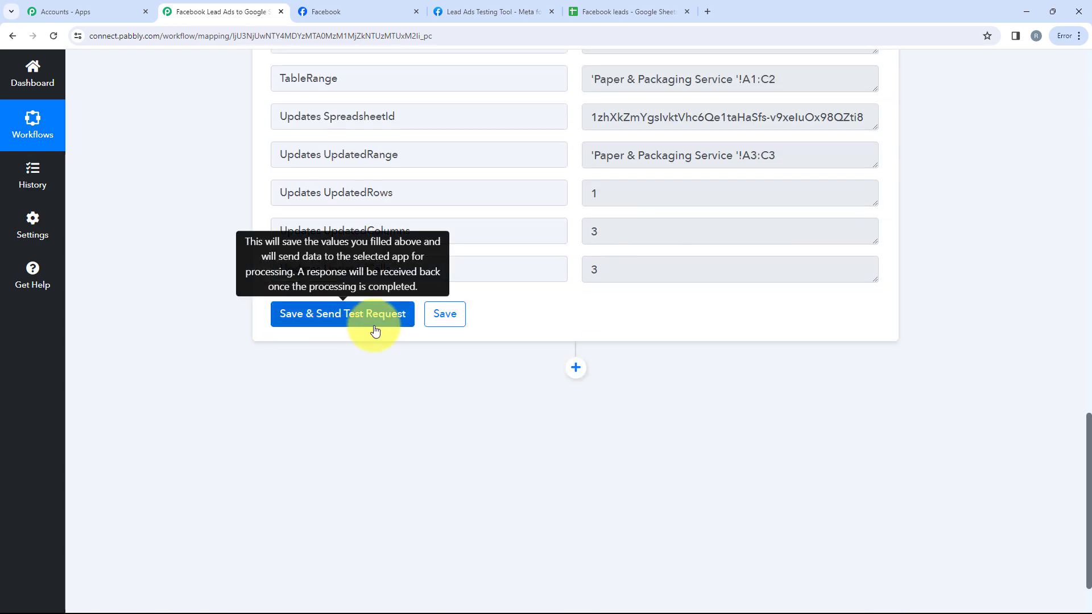
pyautogui.scroll(4, 376, 296)
pyautogui.scroll(-3, 274, 216)
pyautogui.scroll(14, 309, 308)
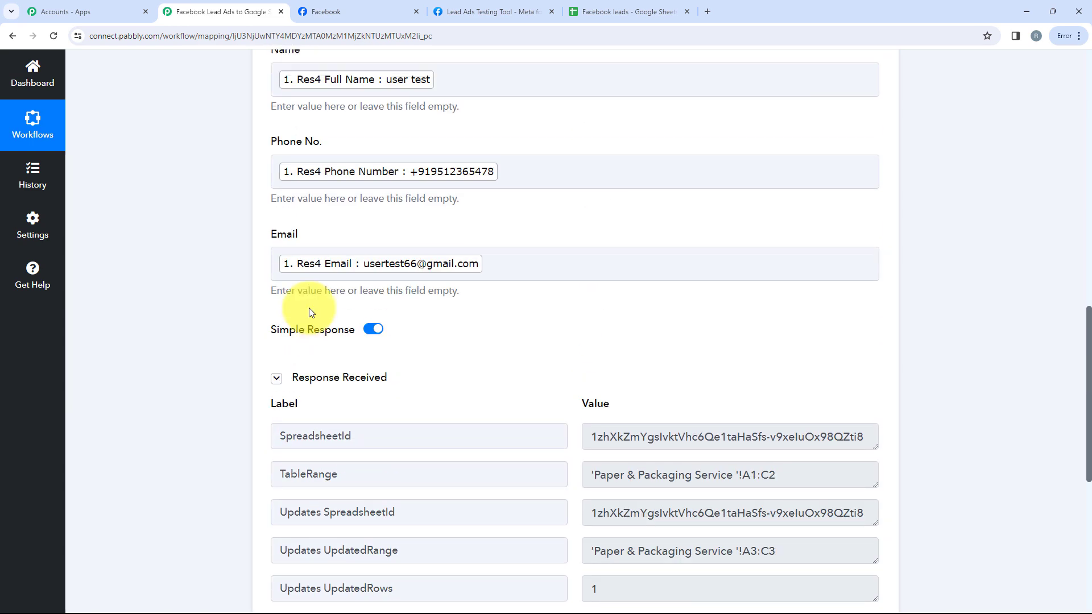
pyautogui.click(370, 156)
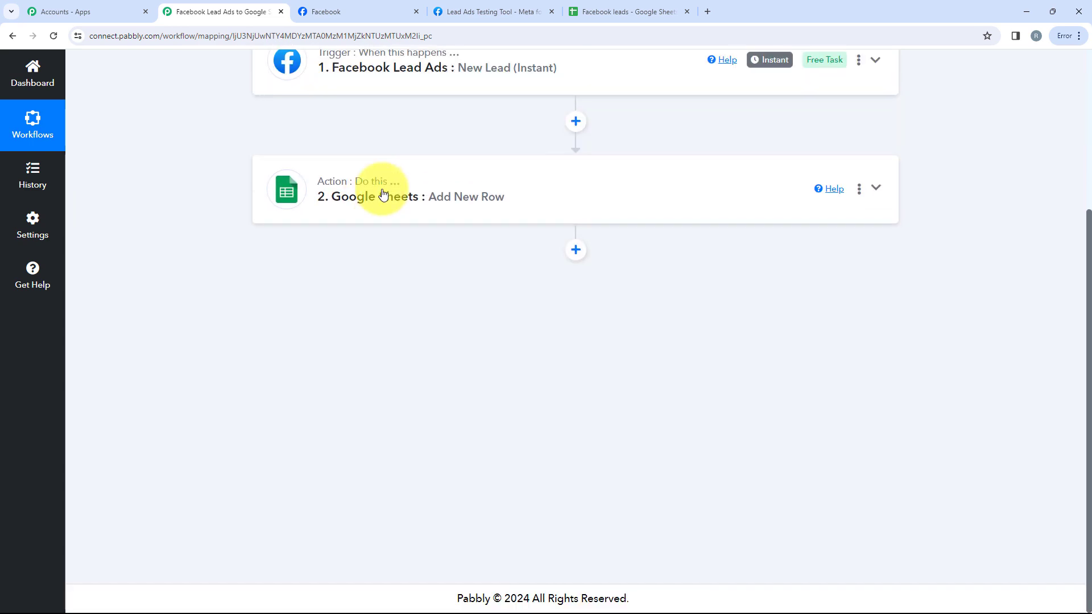
pyautogui.scroll(4, 377, 190)
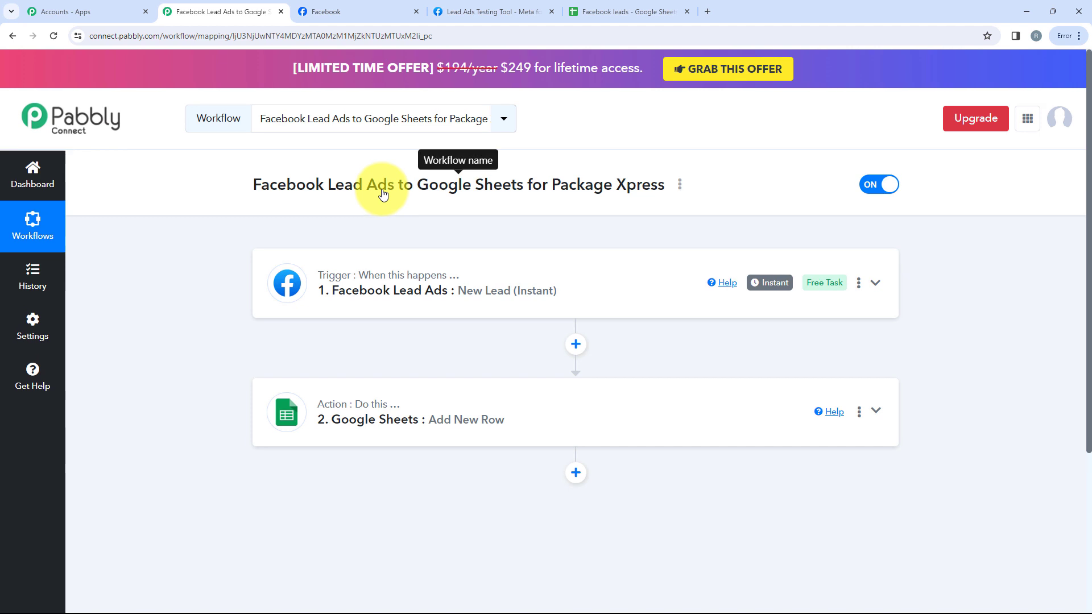